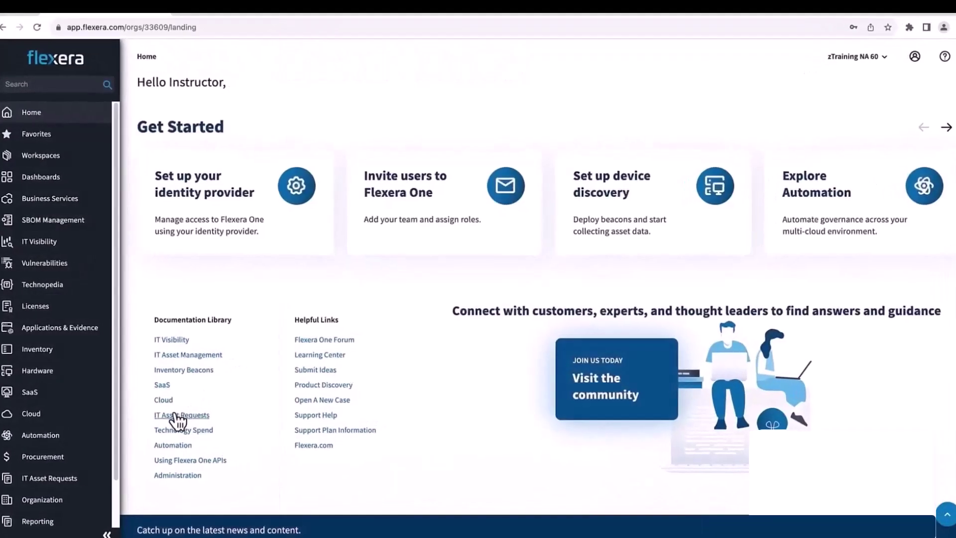
# Open the list of unprocessed purchases in the procurement area
pyautogui.moveTo(65, 463)
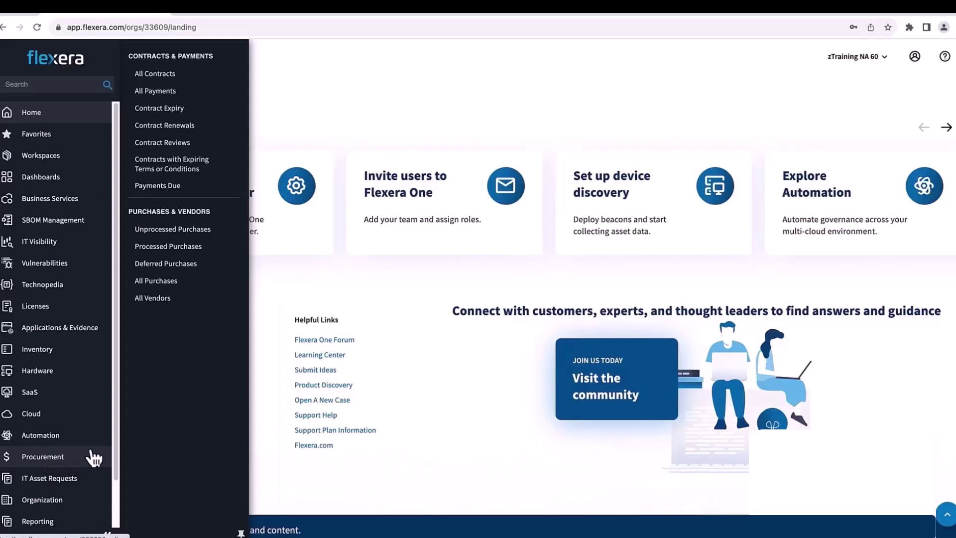
pyautogui.click(173, 230)
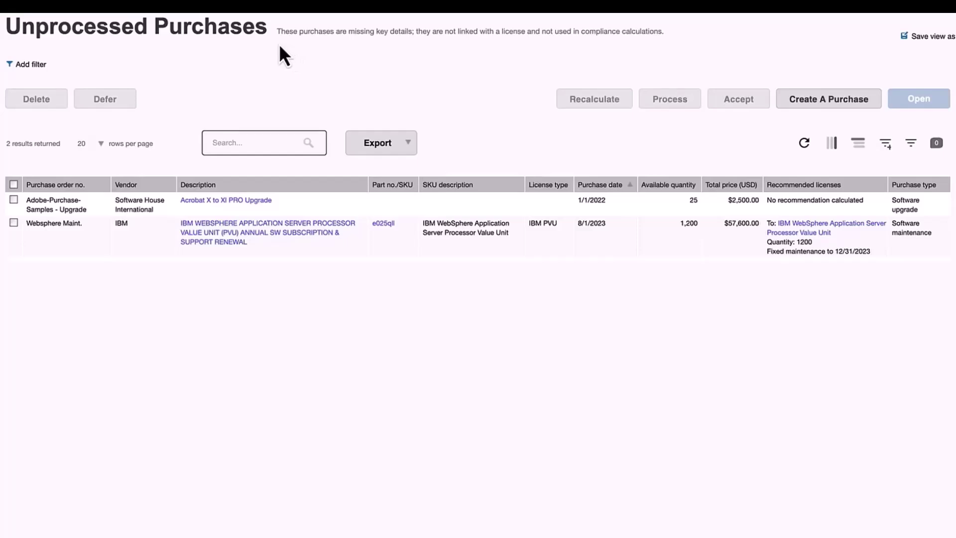
# View the blank form for creating a purchase and cancel it without entering anything
pyautogui.click(836, 102)
pyautogui.click(837, 102)
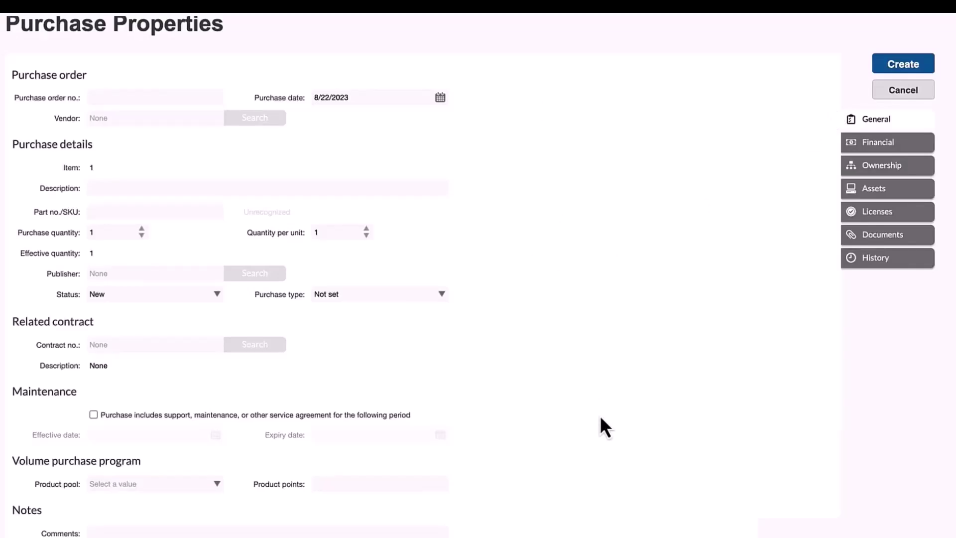
pyautogui.click(910, 94)
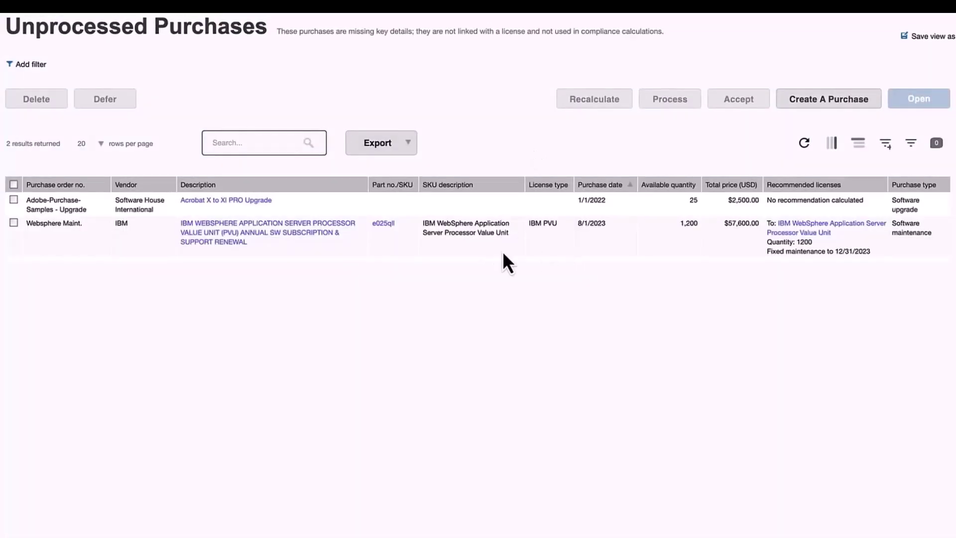
# Open the IBM WebSphere software maintenance purchase and view the SKU library details for its part number
pyautogui.click(14, 223)
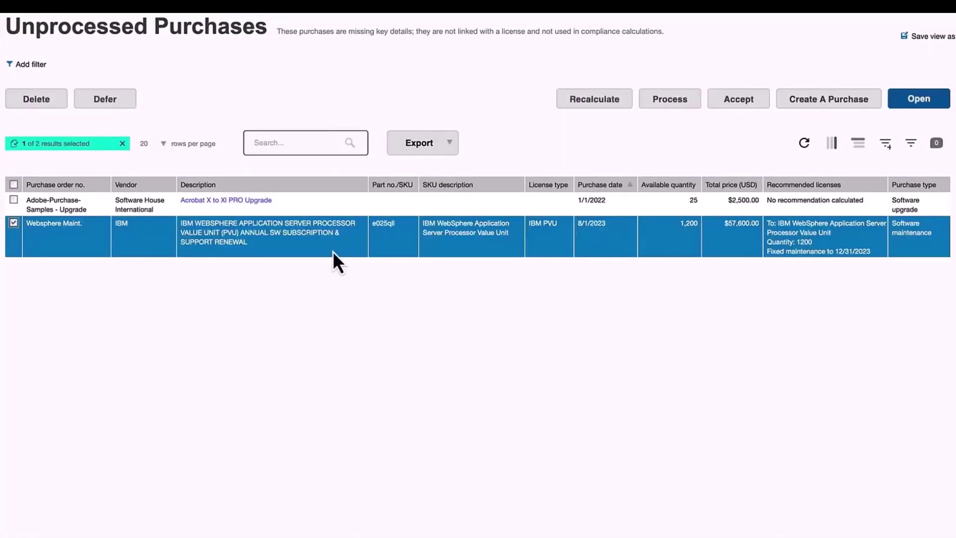
pyautogui.click(914, 103)
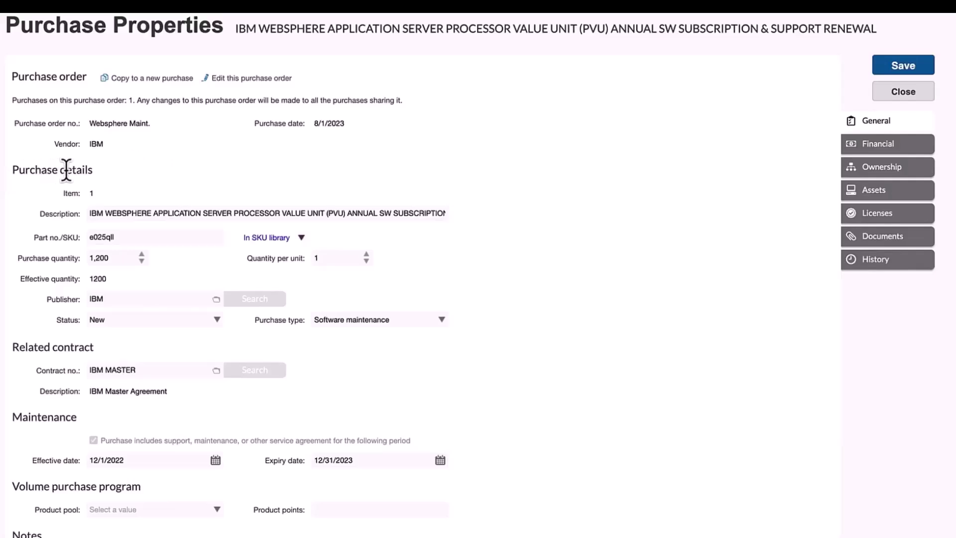
pyautogui.scroll(-1, 148, 196)
pyautogui.scroll(-2, 147, 194)
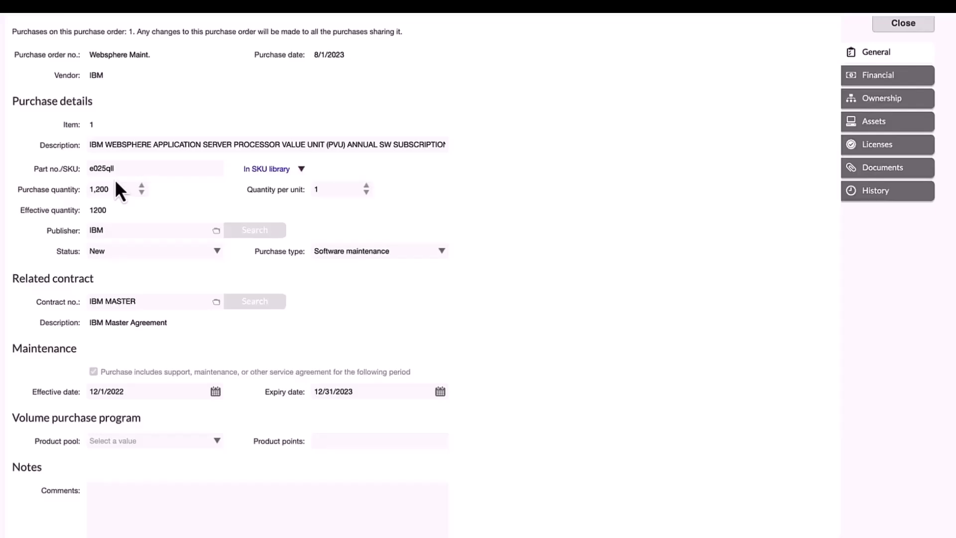
pyautogui.click(301, 169)
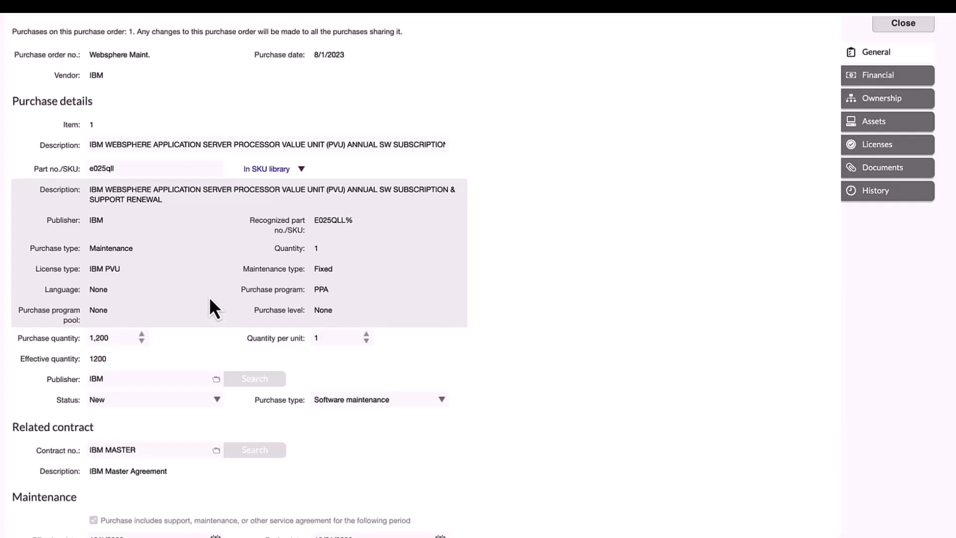
pyautogui.click(302, 168)
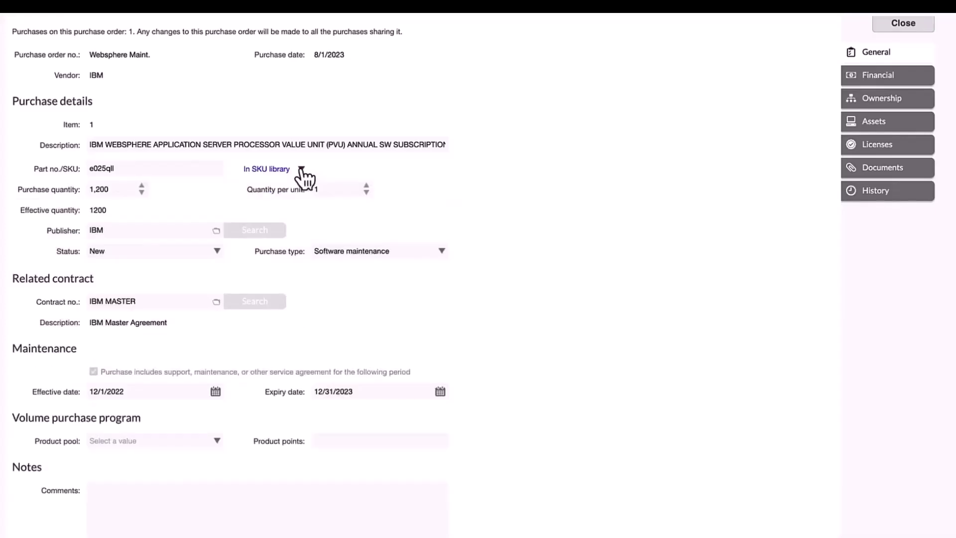
pyautogui.click(90, 168)
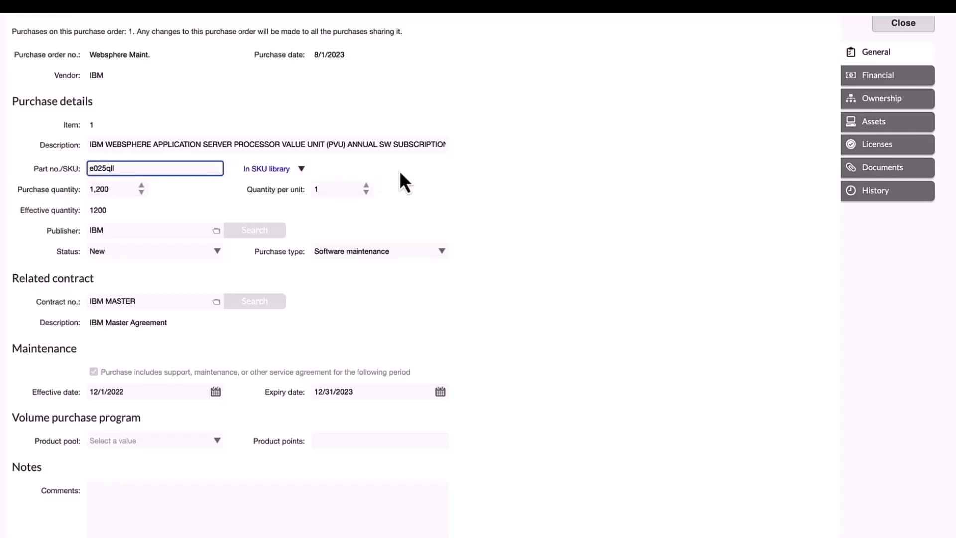
pyautogui.write('@')
pyautogui.press('Tab')
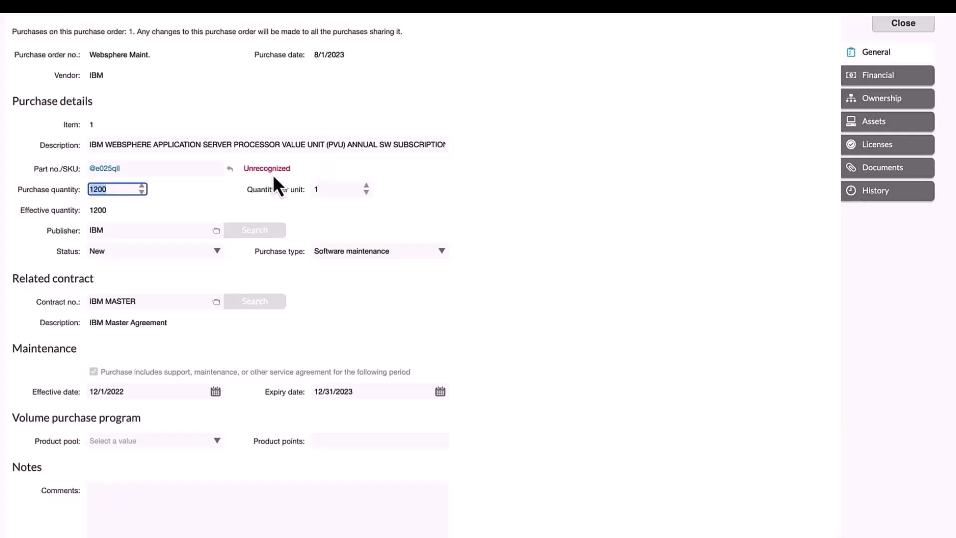
pyautogui.click(94, 168)
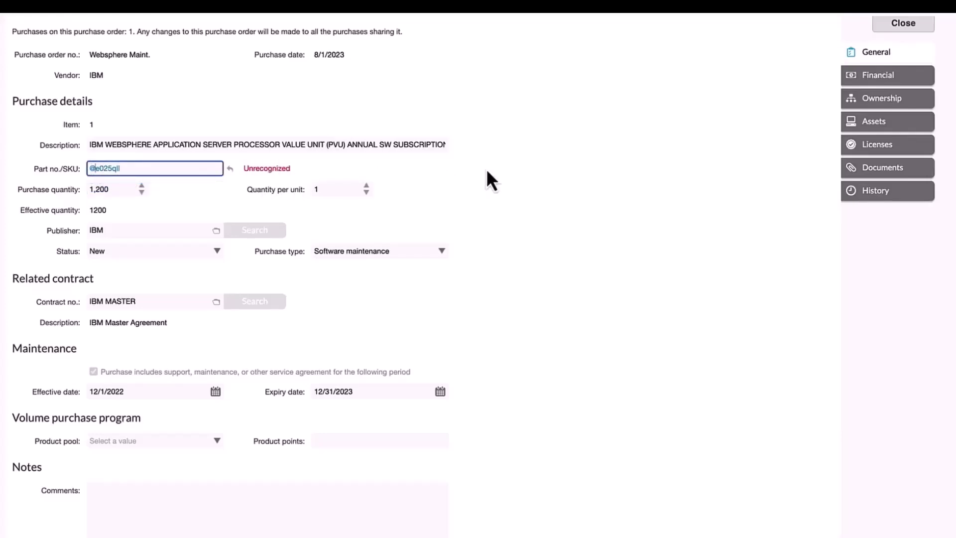
pyautogui.press('BackSpace')
pyautogui.press('Tab')
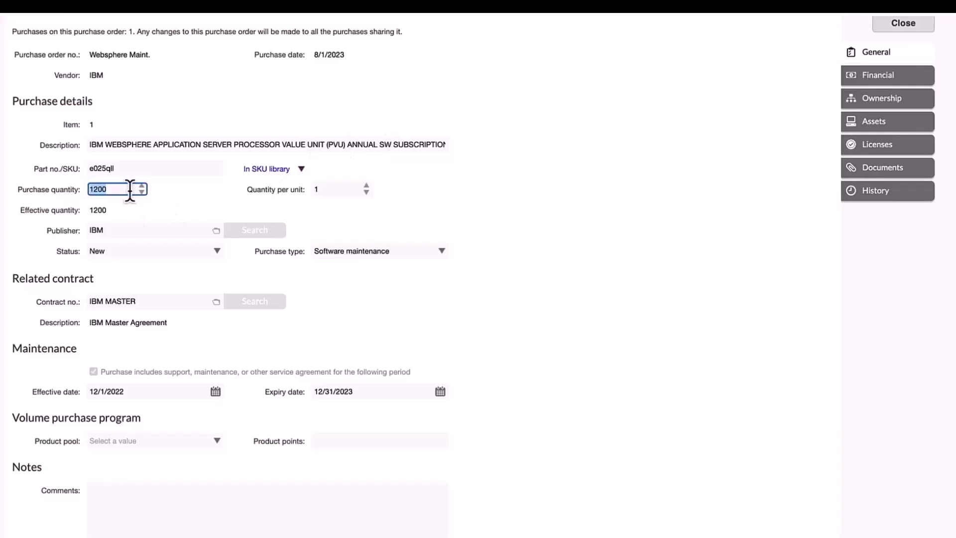
# Check the publisher search option and review the available purchase statuses without changing either field
pyautogui.click(111, 203)
pyautogui.click(122, 230)
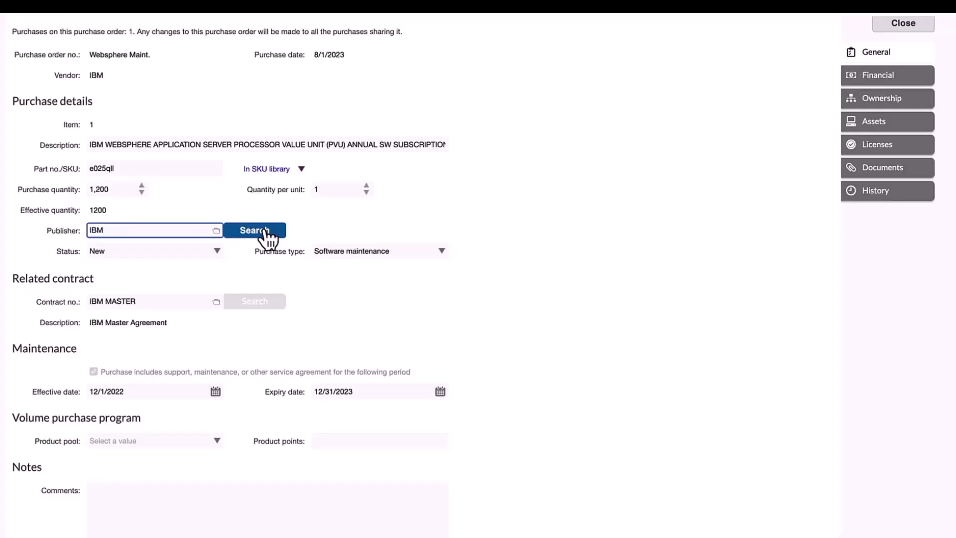
pyautogui.click(381, 213)
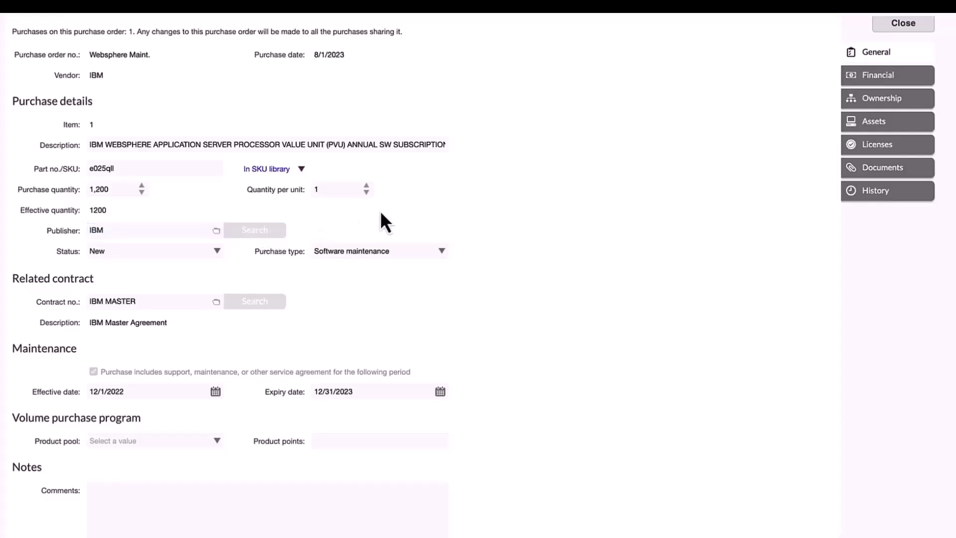
pyautogui.click(217, 251)
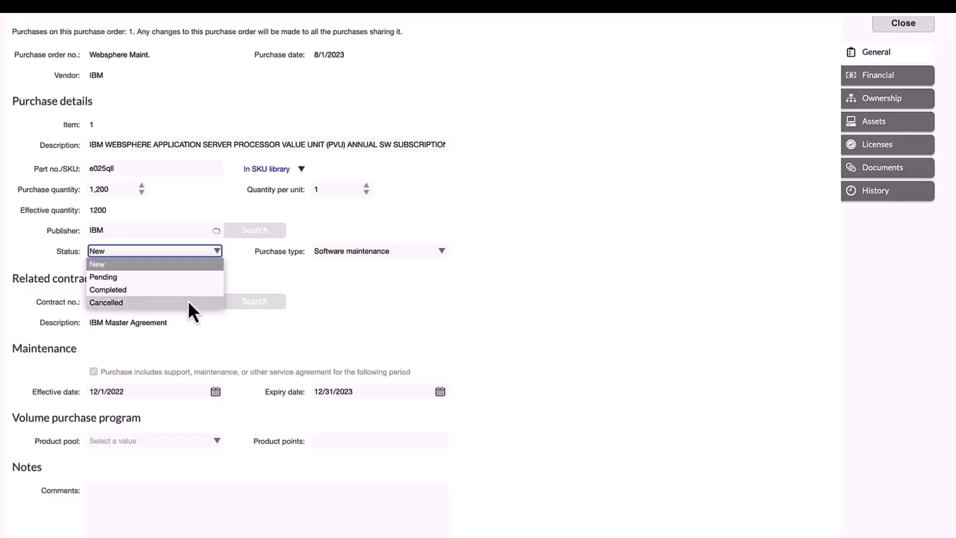
pyautogui.click(282, 279)
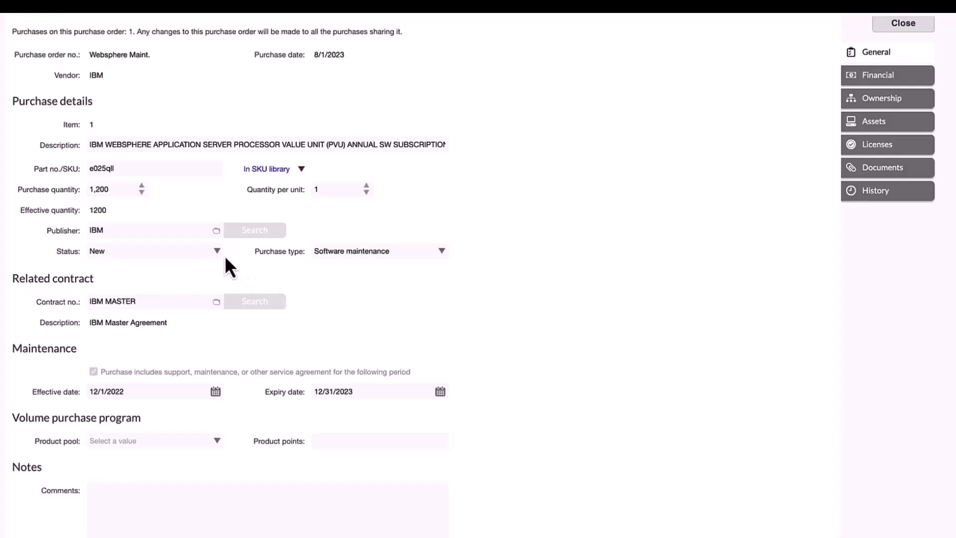
# Review the available purchase types and set the purchase type to Software
pyautogui.click(442, 251)
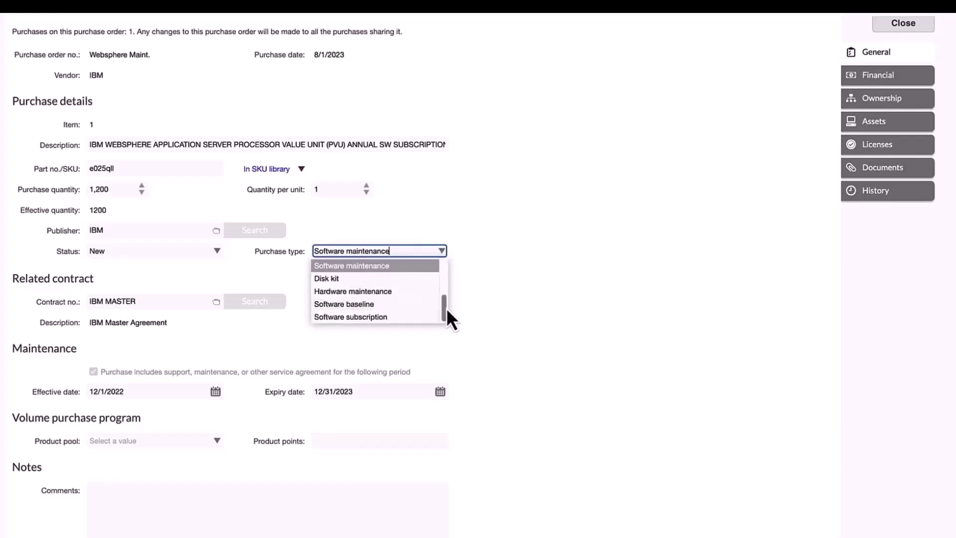
pyautogui.moveTo(444, 309); pyautogui.dragTo(447, 265)
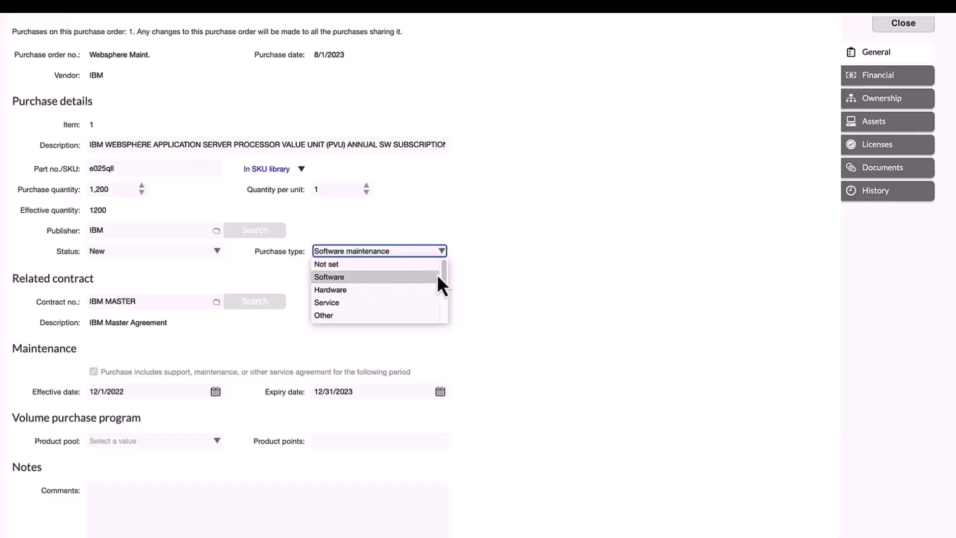
pyautogui.moveTo(443, 272); pyautogui.dragTo(443, 288)
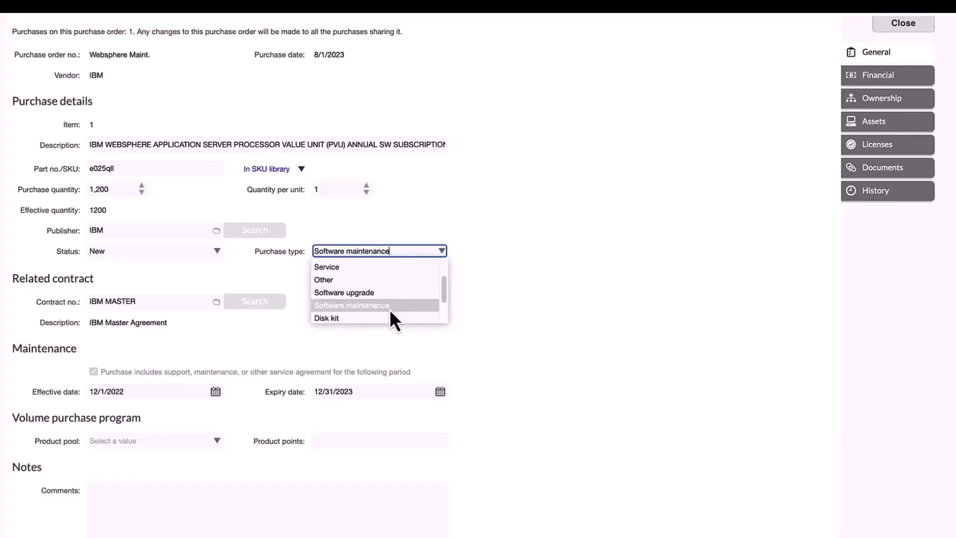
pyautogui.moveTo(447, 287); pyautogui.dragTo(447, 311)
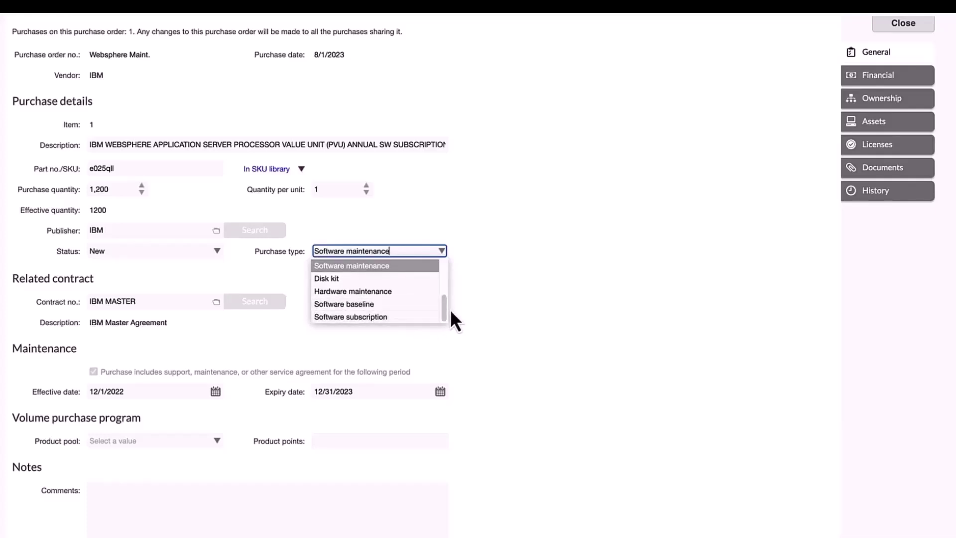
pyautogui.moveTo(443, 310); pyautogui.dragTo(445, 258)
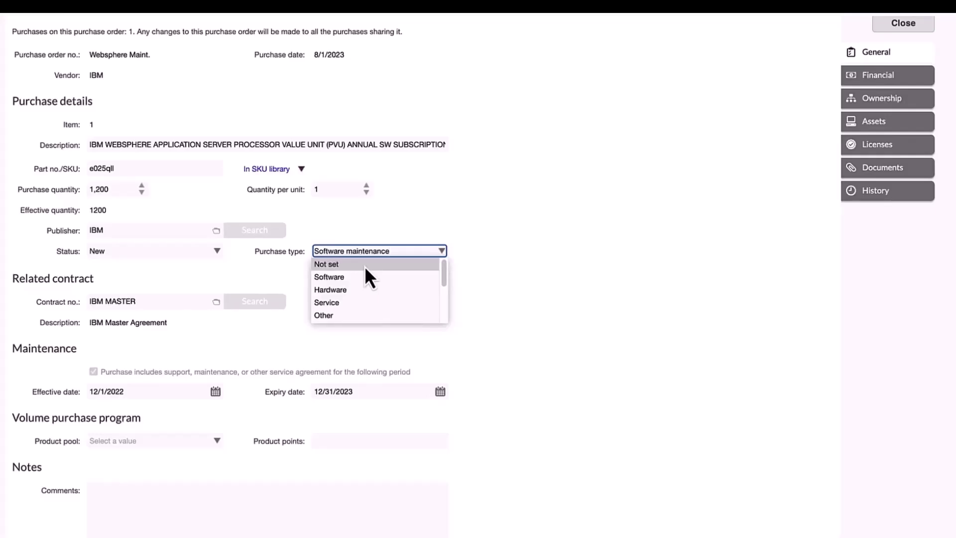
pyautogui.click(380, 276)
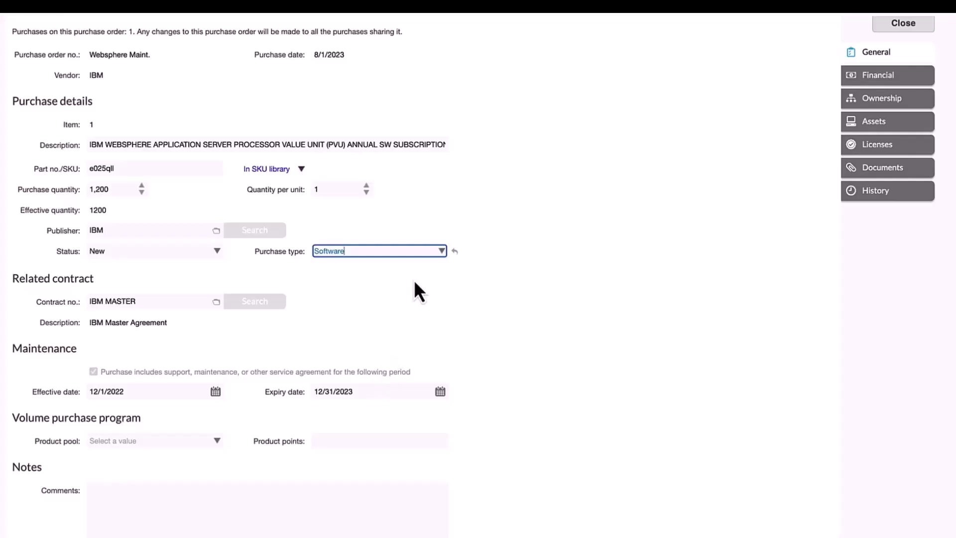
# Change the purchase type to Software upgrade
pyautogui.click(441, 251)
pyautogui.press('Down')
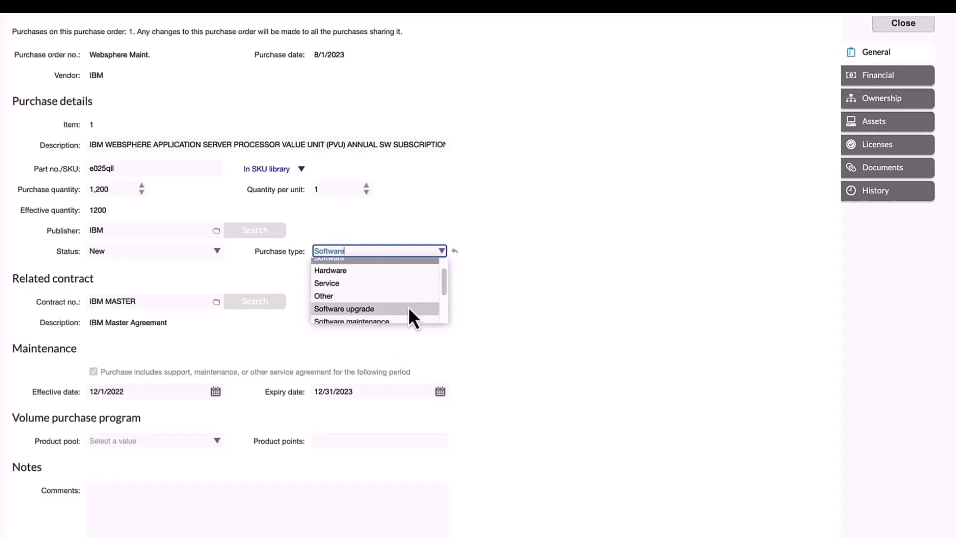
pyautogui.click(409, 310)
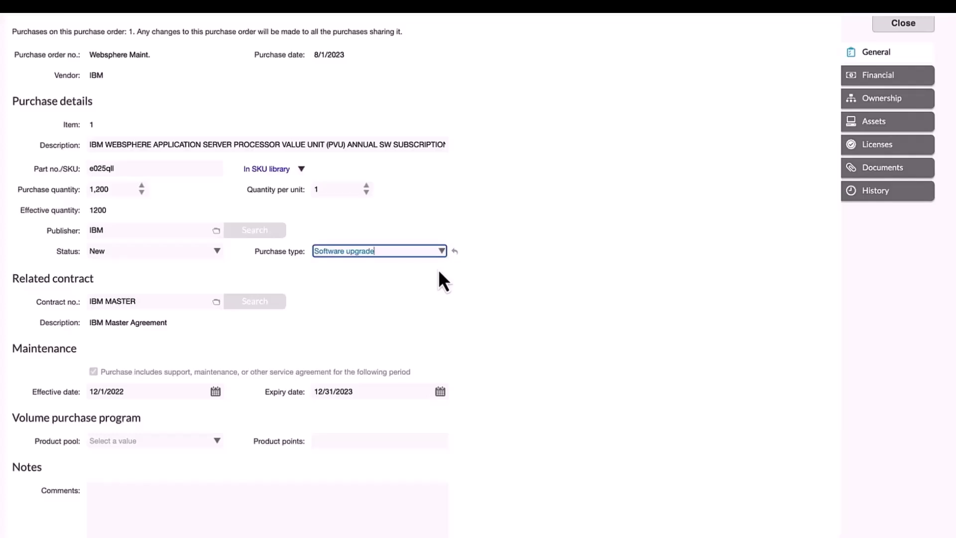
# Set the purchase type back to Software maintenance
pyautogui.click(441, 252)
pyautogui.scroll(-2, 416, 286)
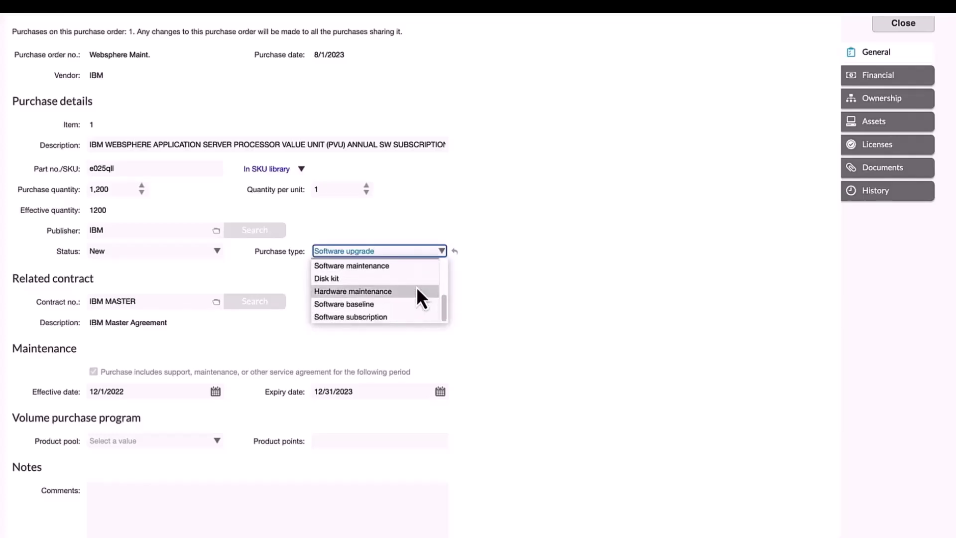
pyautogui.click(404, 270)
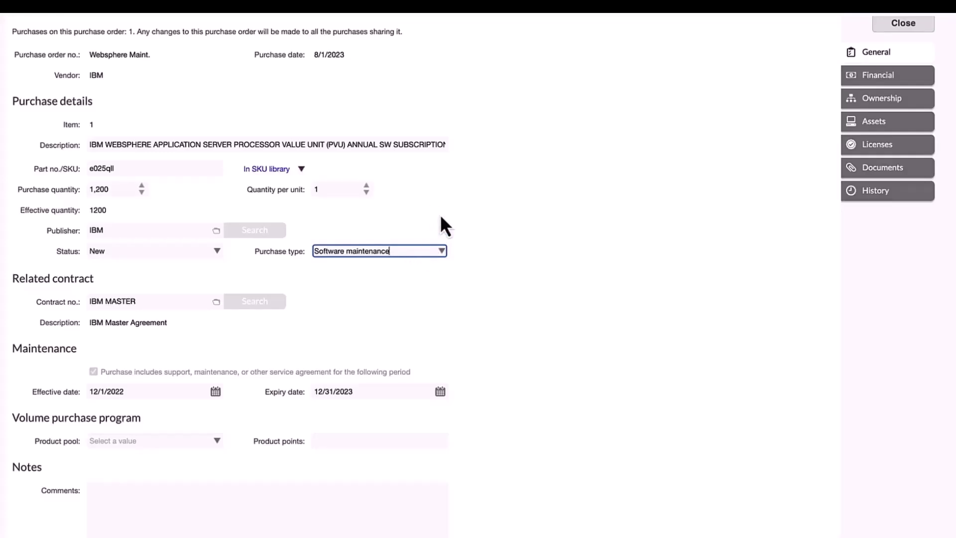
# Set the purchase type to Software baseline, and switch it to Software subscription
pyautogui.click(441, 250)
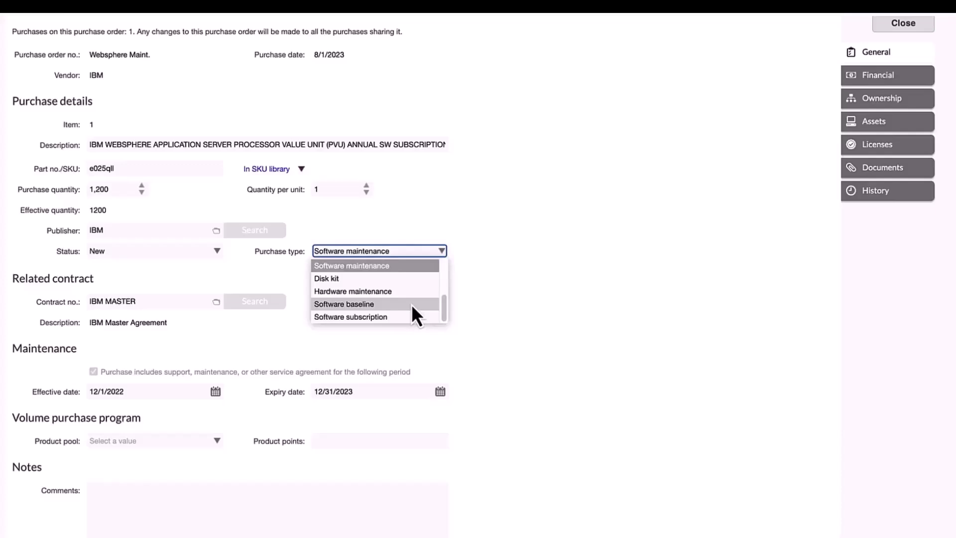
pyautogui.click(411, 304)
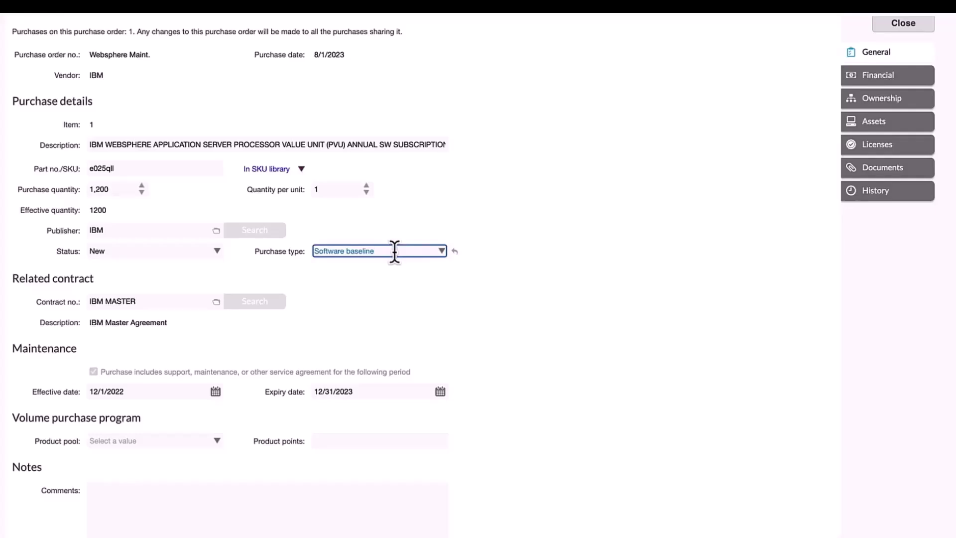
pyautogui.click(442, 252)
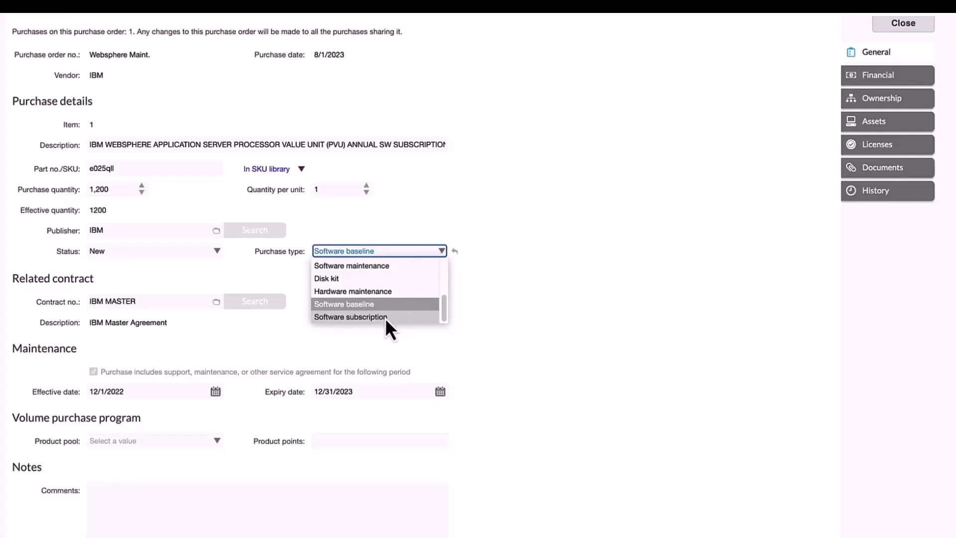
pyautogui.click(387, 328)
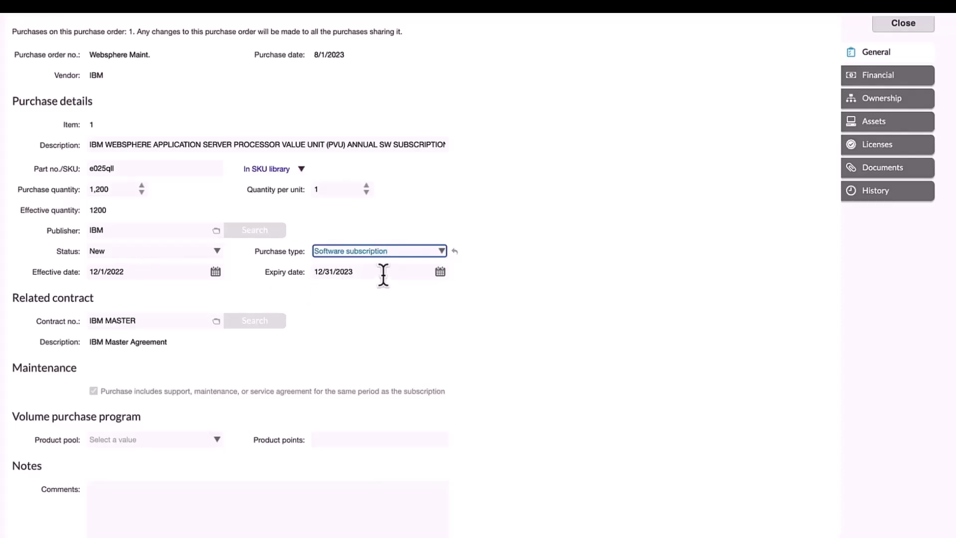
# Restore the purchase type to Software maintenance in place of the subscription type
pyautogui.click(441, 251)
pyautogui.moveTo(446, 309)
pyautogui.mouseDown()
pyautogui.moveTo(446, 277)
pyautogui.moveTo(446, 305)
pyautogui.mouseUp()
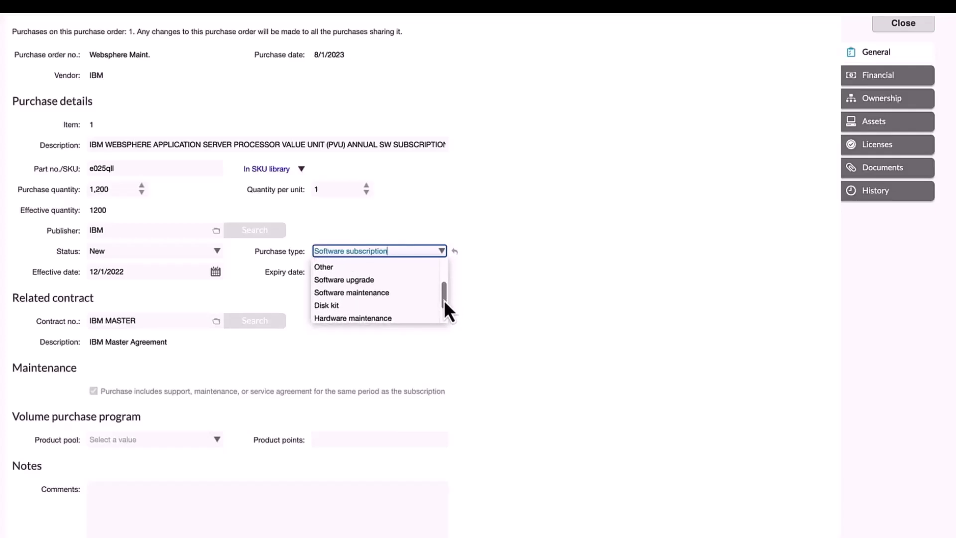
pyautogui.click(391, 294)
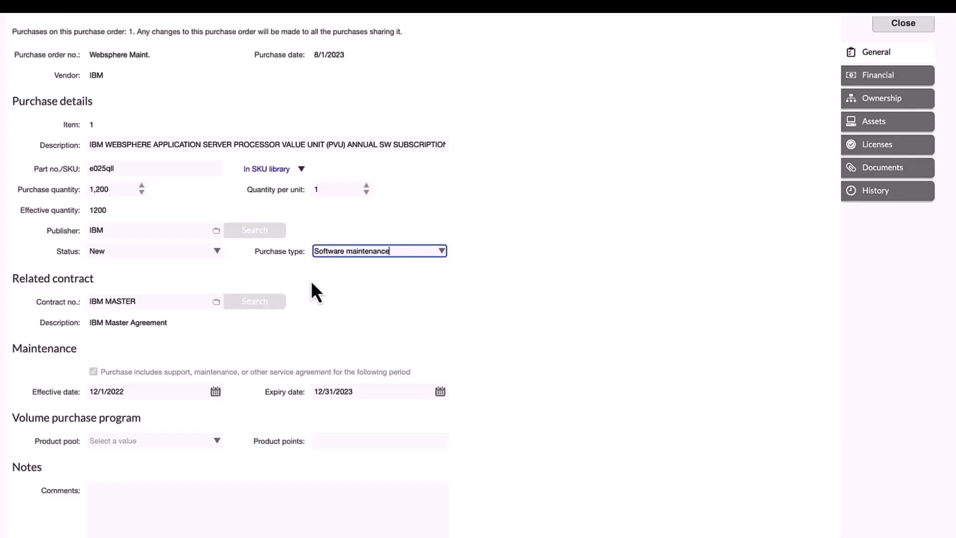
# Look through all available purchase types for this purchase, keeping the current selection
pyautogui.click(442, 251)
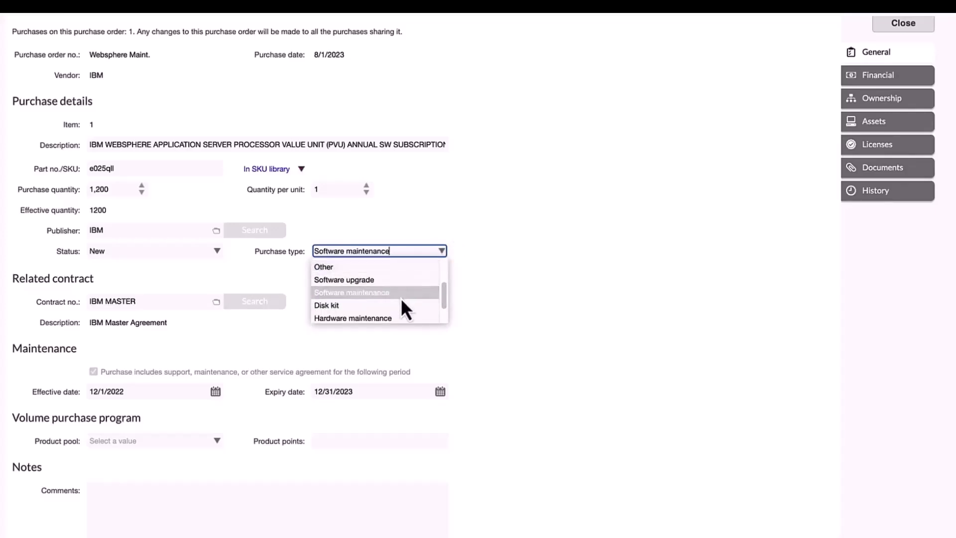
pyautogui.scroll(-2, 401, 318)
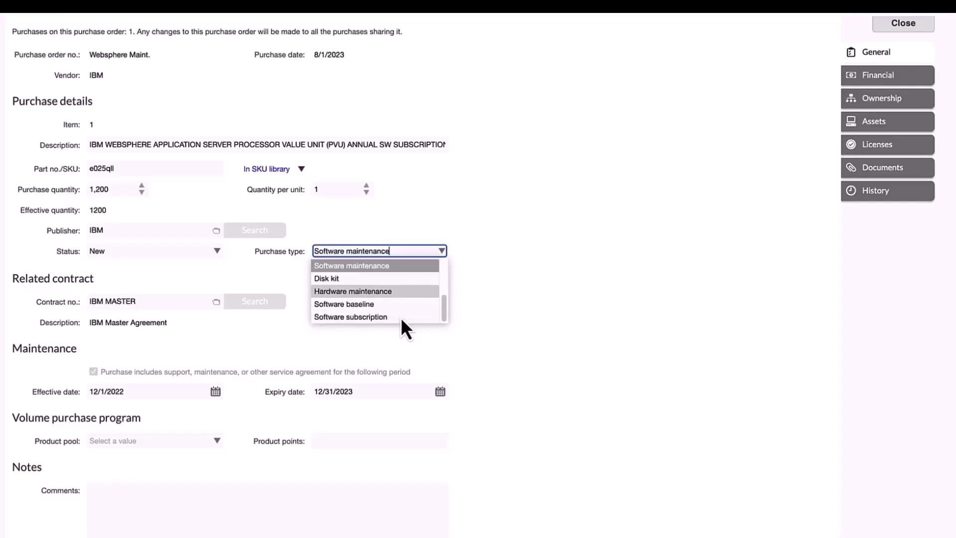
pyautogui.scroll(-1, 394, 303)
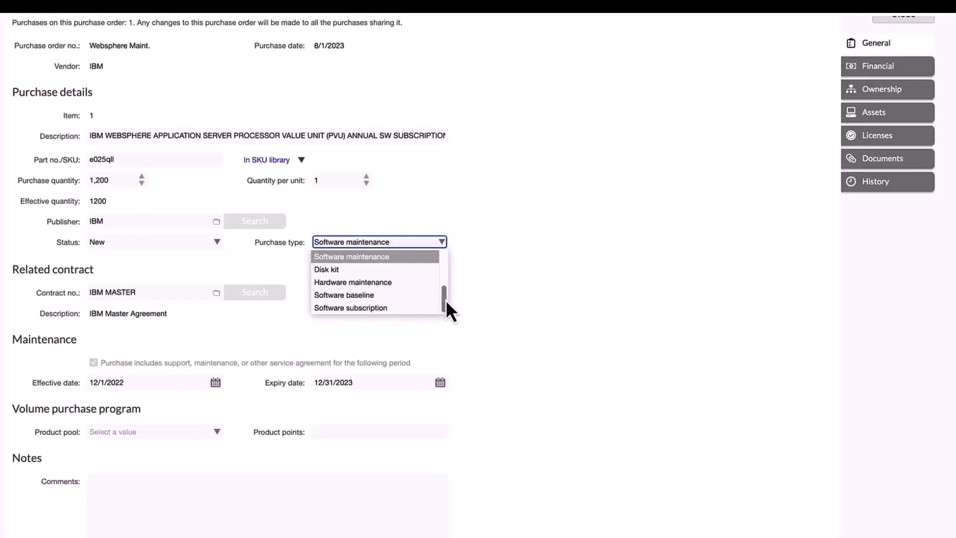
pyautogui.moveTo(446, 300); pyautogui.dragTo(449, 259)
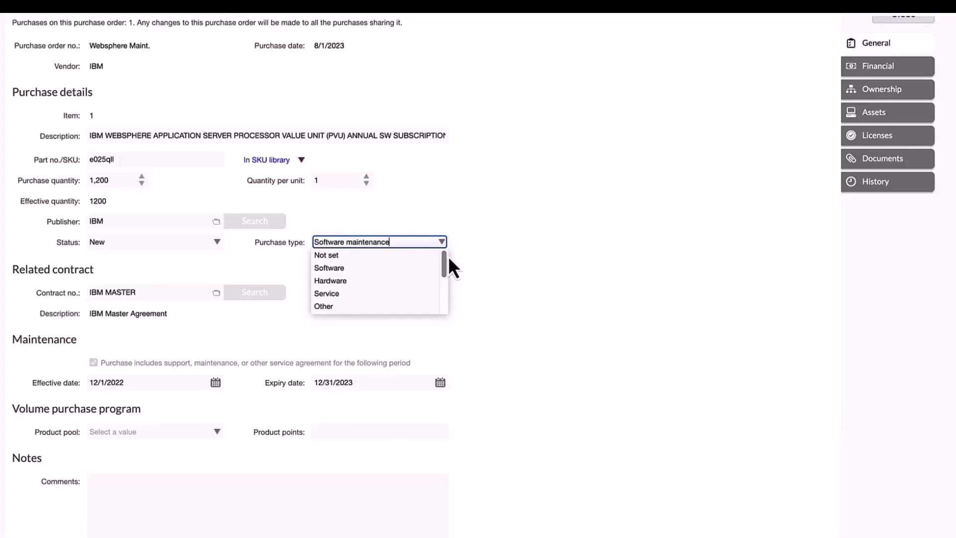
pyautogui.click(483, 238)
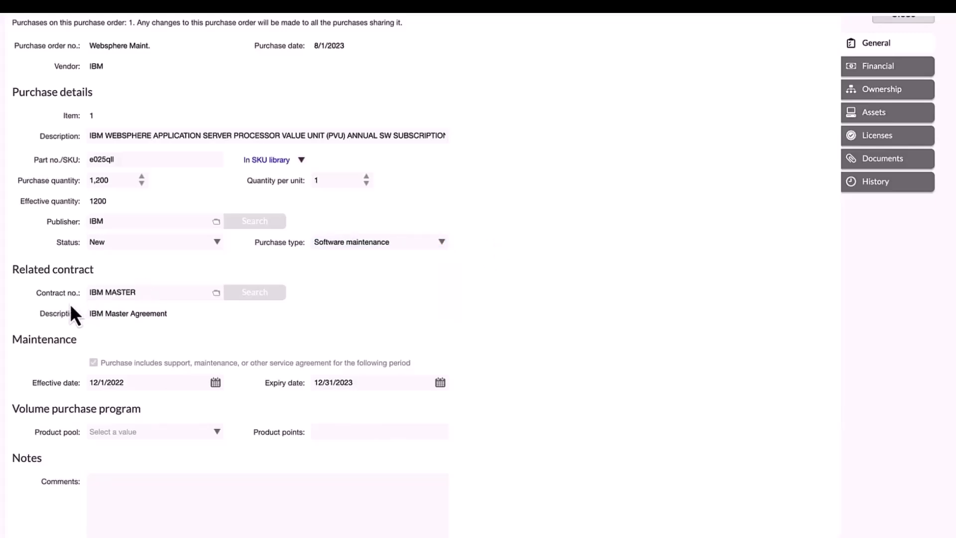
# Search for contracts that can be linked as the related contract, and close the results without adding one
pyautogui.click(175, 292)
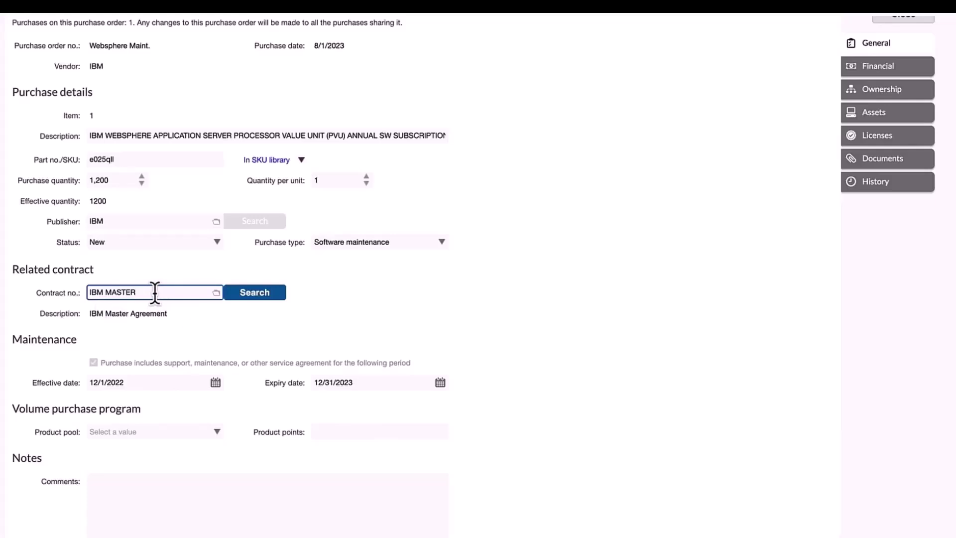
pyautogui.click(254, 294)
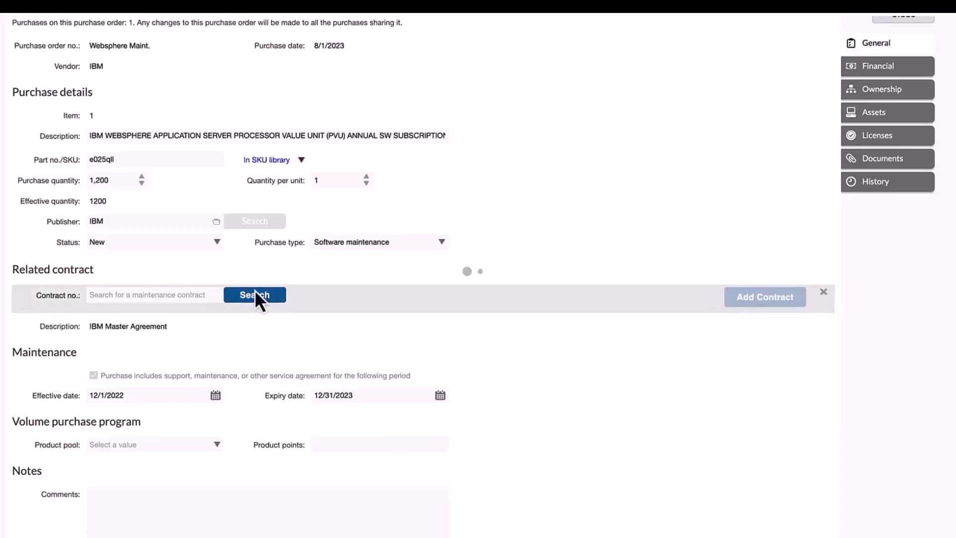
pyautogui.moveTo(4, 419)
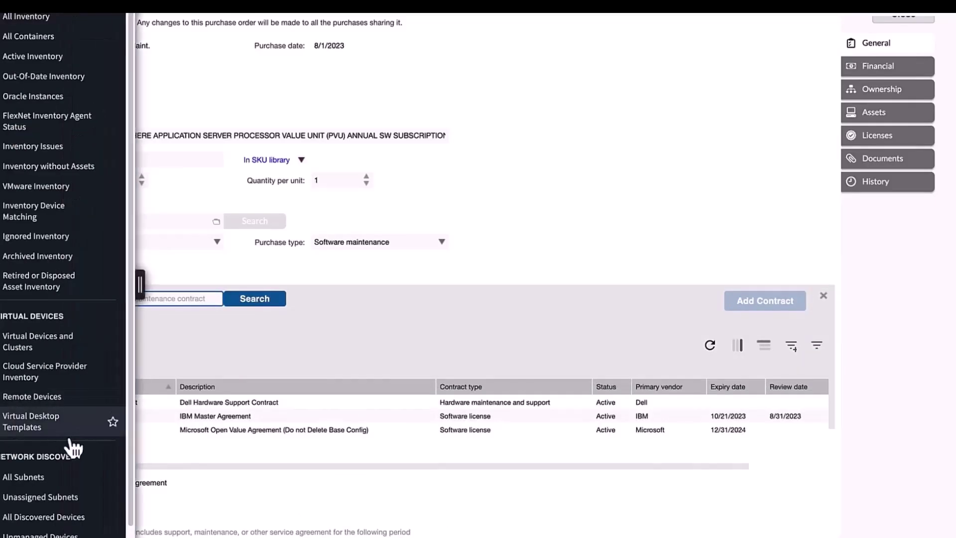
pyautogui.click(824, 297)
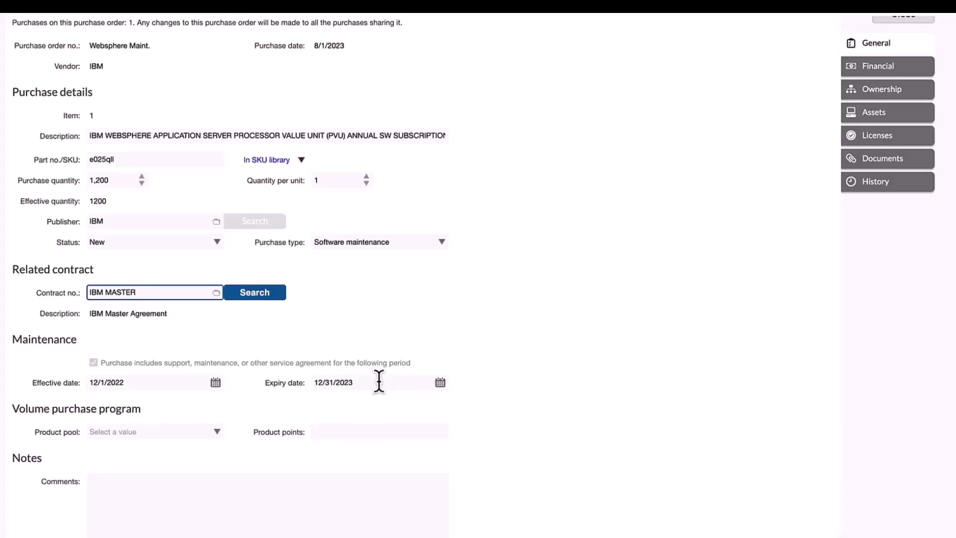
# Examine the product pool options of the volume purchase program and the comments field in the notes
pyautogui.click(217, 432)
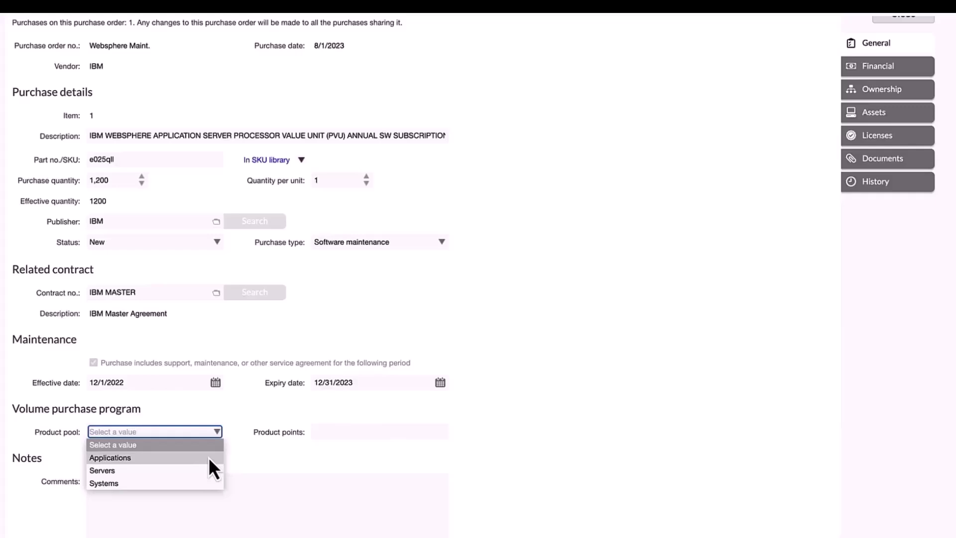
pyautogui.click(241, 426)
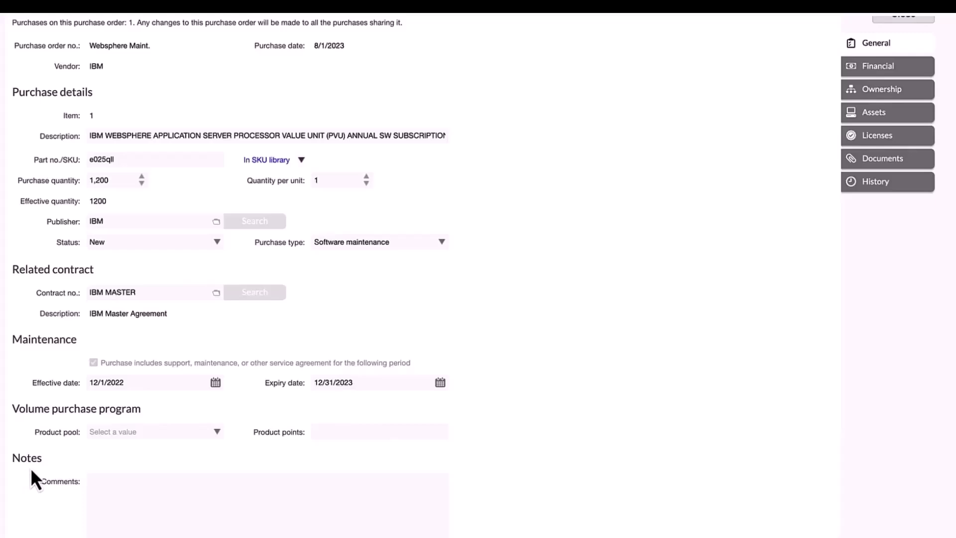
pyautogui.click(118, 490)
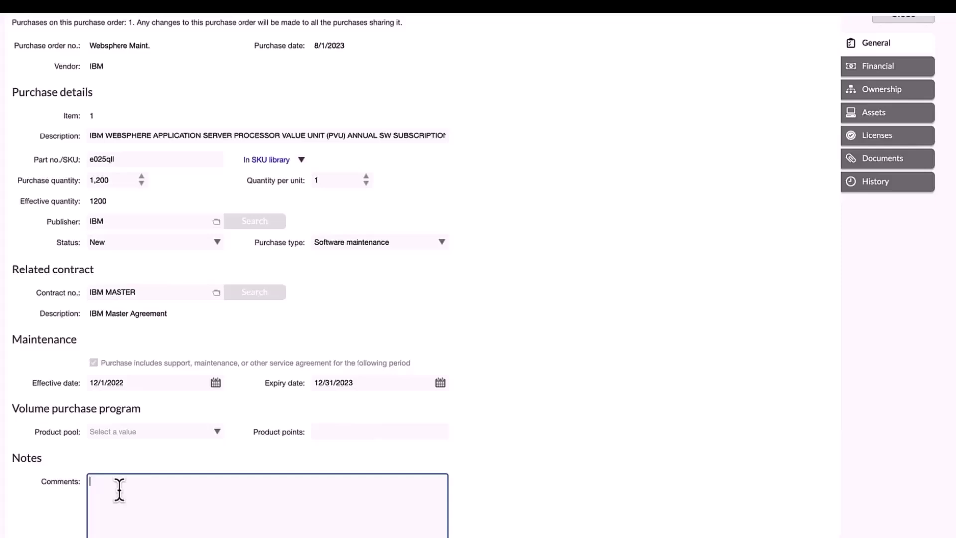
pyautogui.scroll(2, 642, 263)
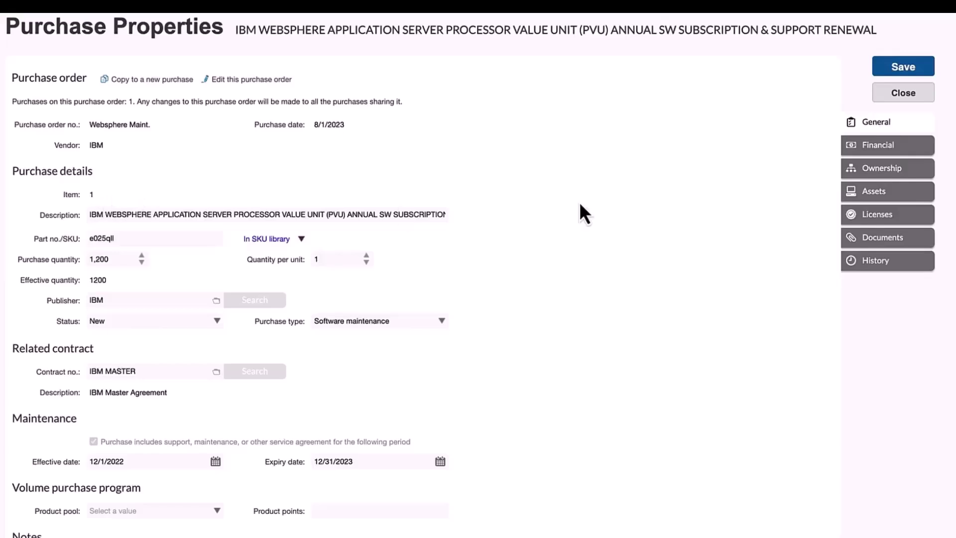
# Examine the purchase's financial details, including the item sales tax and the shipping and handling fields
pyautogui.click(896, 155)
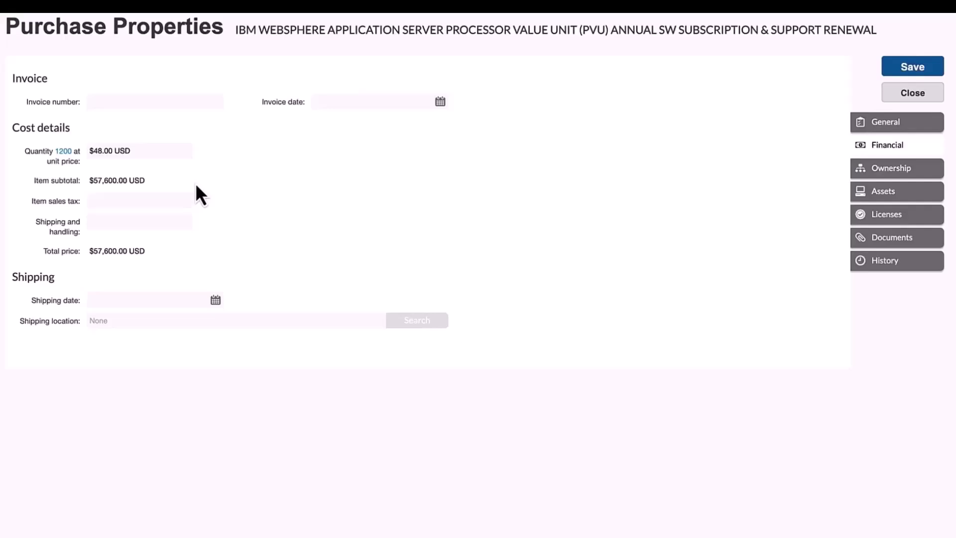
pyautogui.click(117, 200)
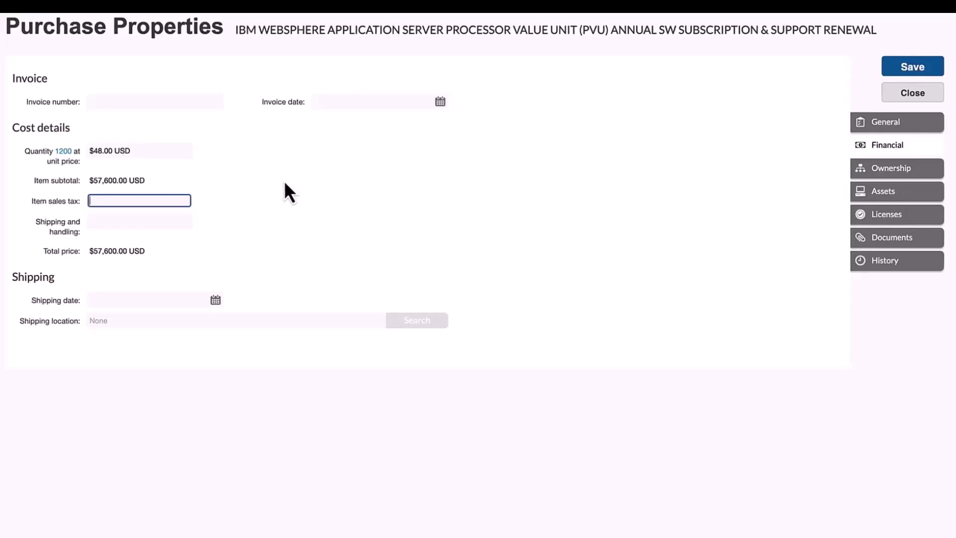
pyautogui.click(110, 221)
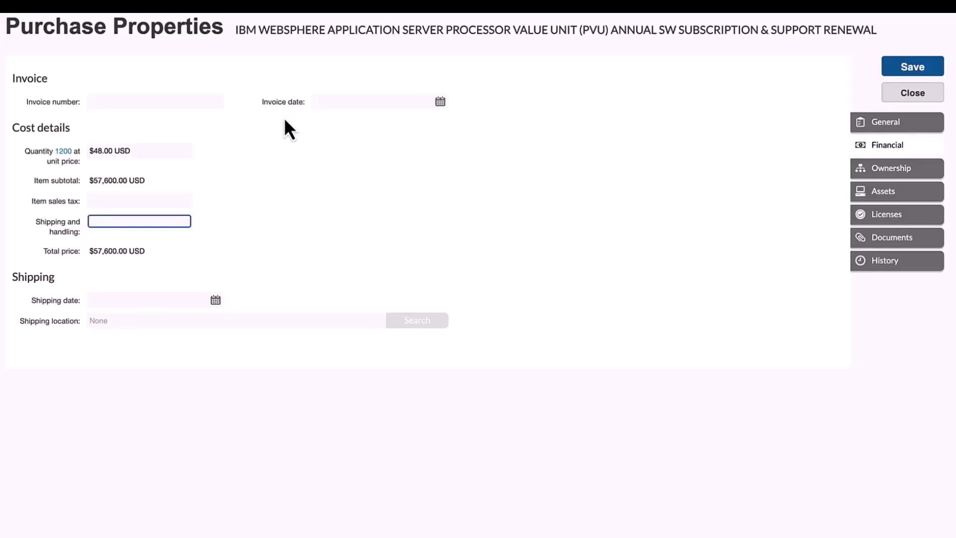
# Examine the purchase's ownership details and the request number, request date, requestor, authorizer and processor fields of the purchase order process
pyautogui.click(894, 167)
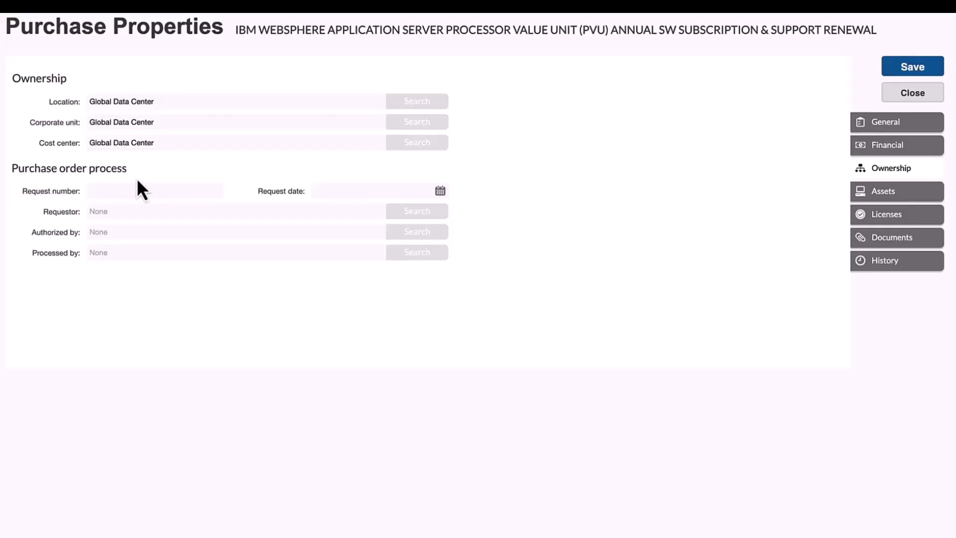
pyautogui.click(98, 192)
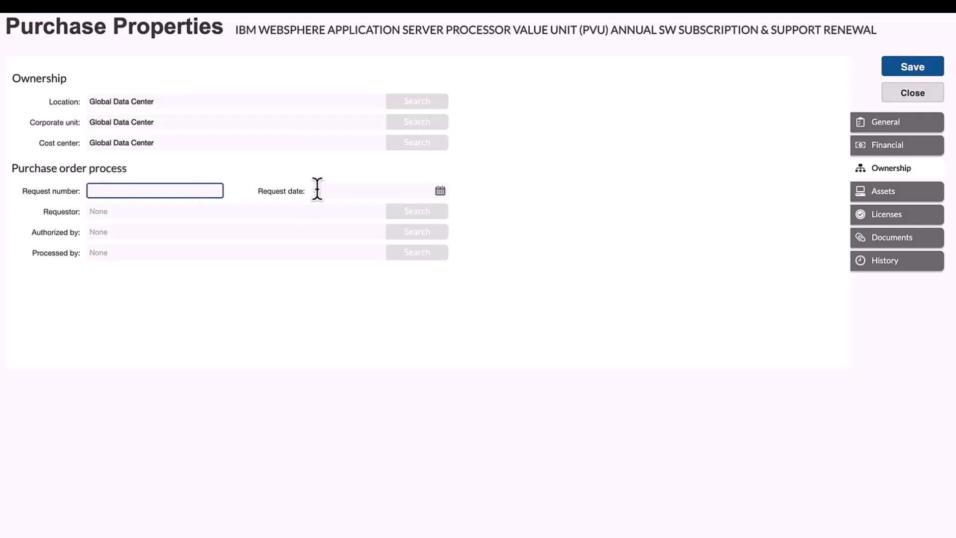
pyautogui.click(333, 187)
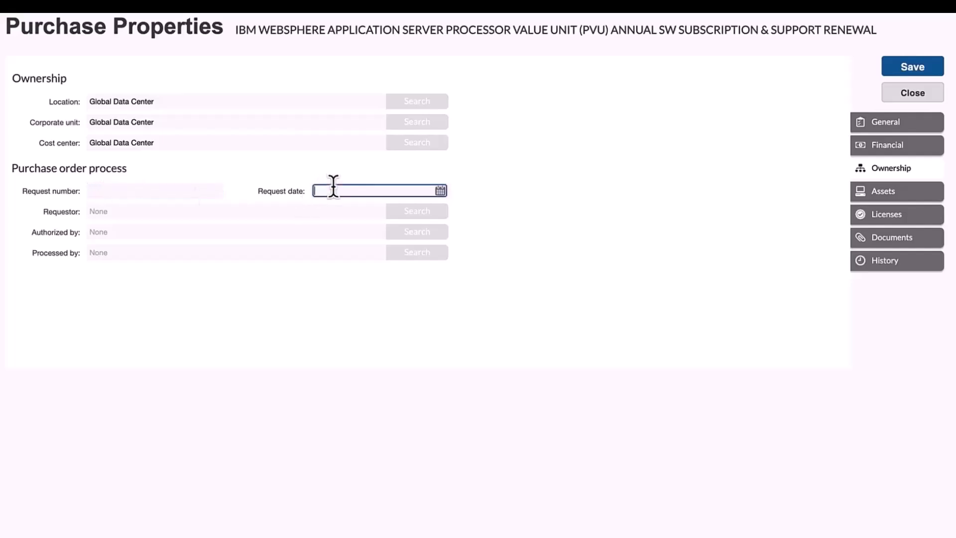
pyautogui.click(261, 207)
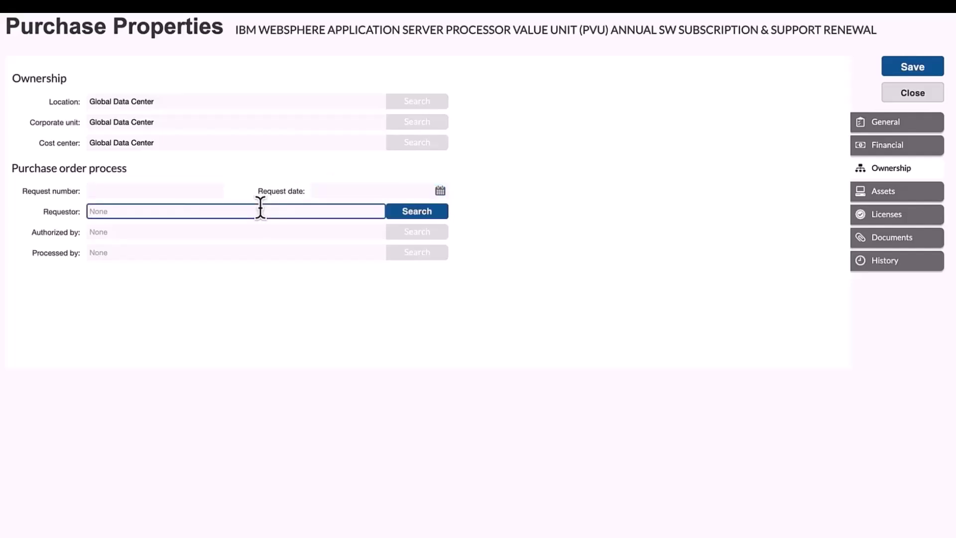
pyautogui.click(215, 230)
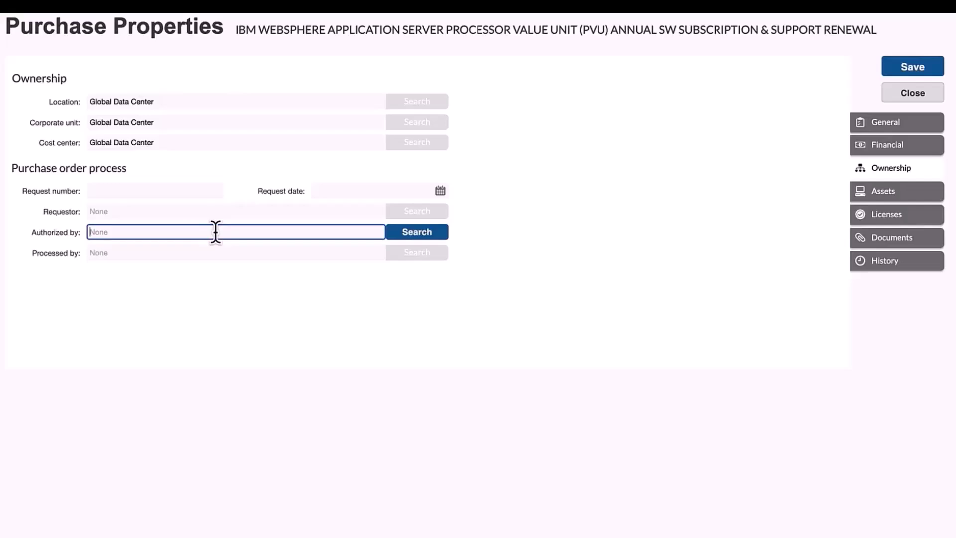
pyautogui.click(214, 251)
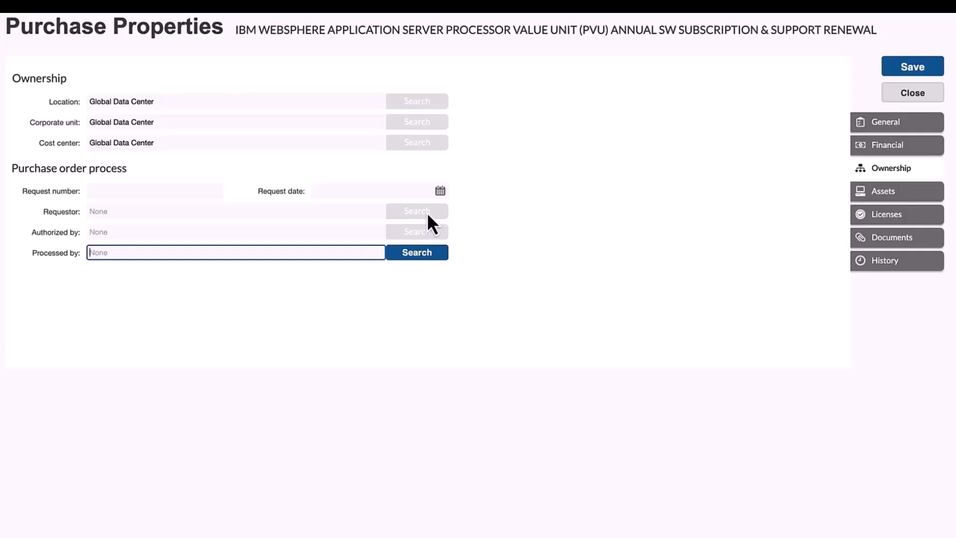
pyautogui.click(505, 212)
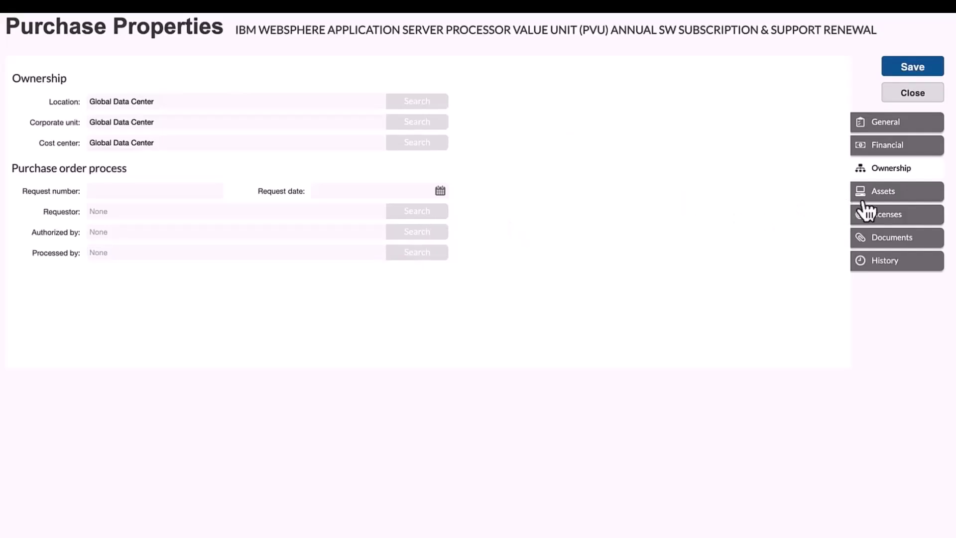
# Search all assets that could be linked to the purchase, and close the results without adding any
pyautogui.click(884, 194)
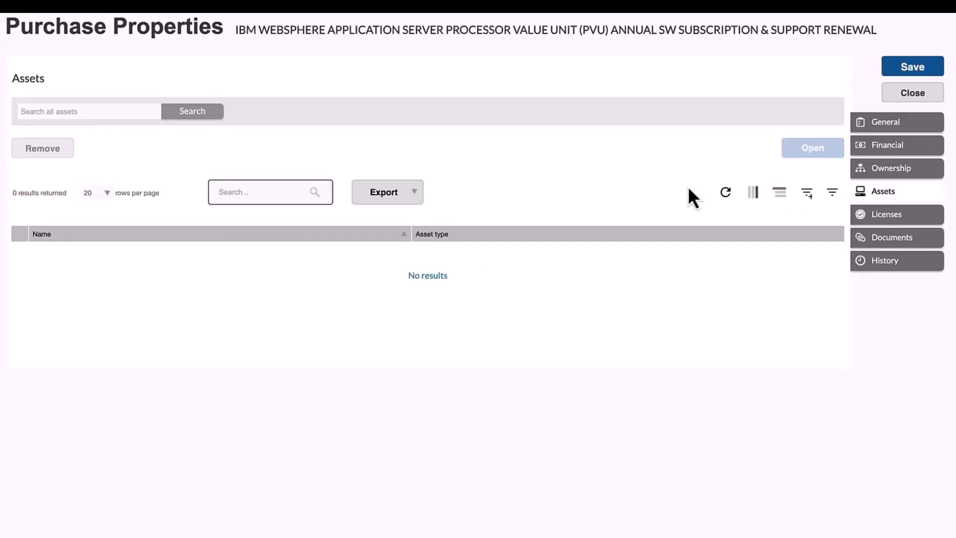
pyautogui.click(195, 112)
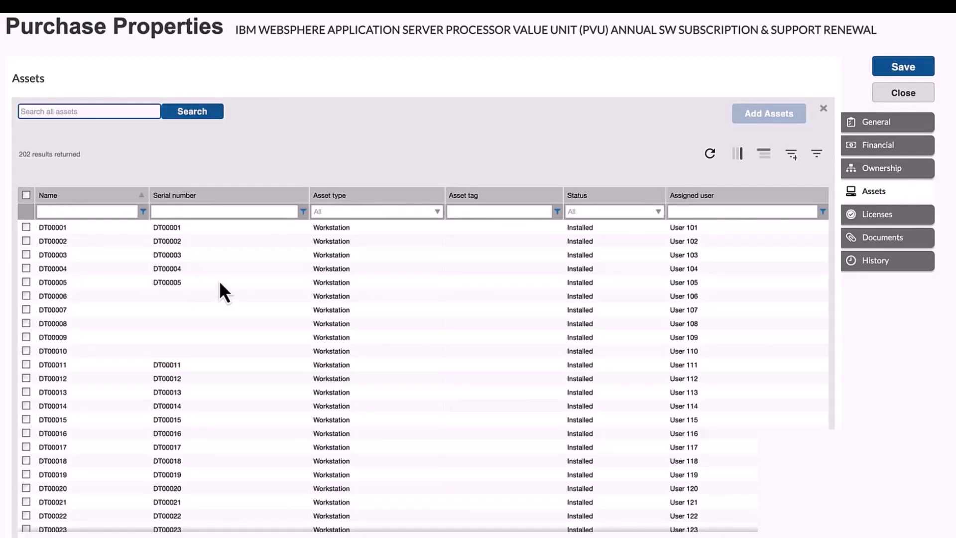
pyautogui.click(823, 109)
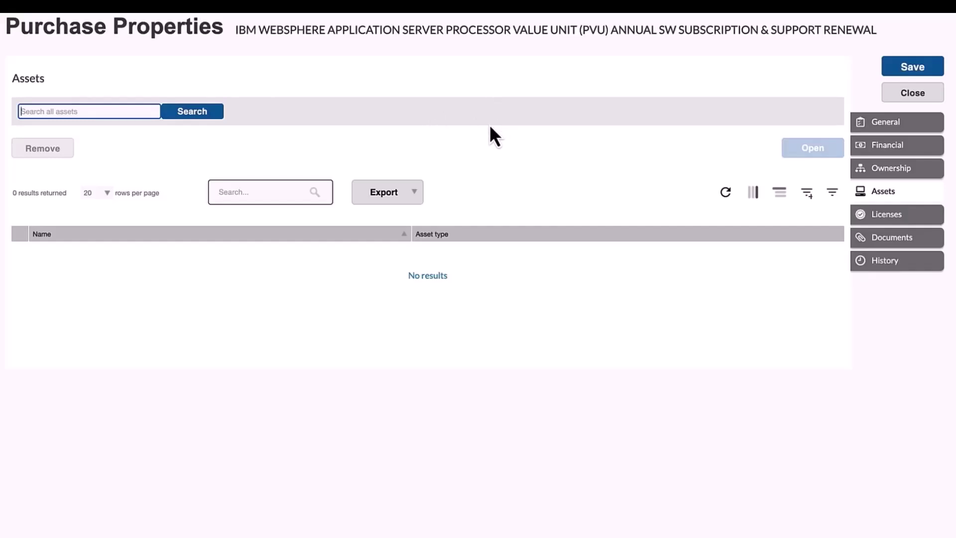
# Examine the purchase's related licenses, related documents and history of changes
pyautogui.click(901, 217)
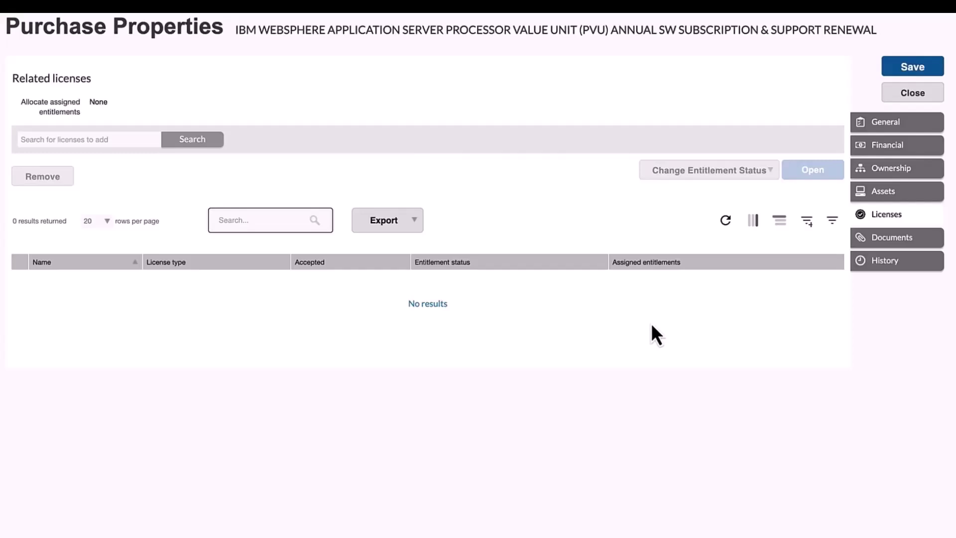
pyautogui.click(906, 239)
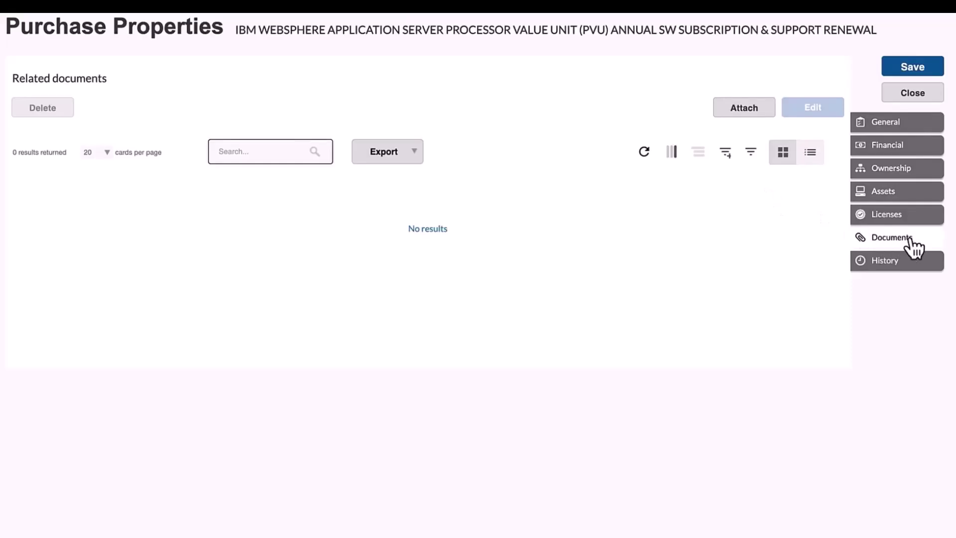
pyautogui.click(911, 261)
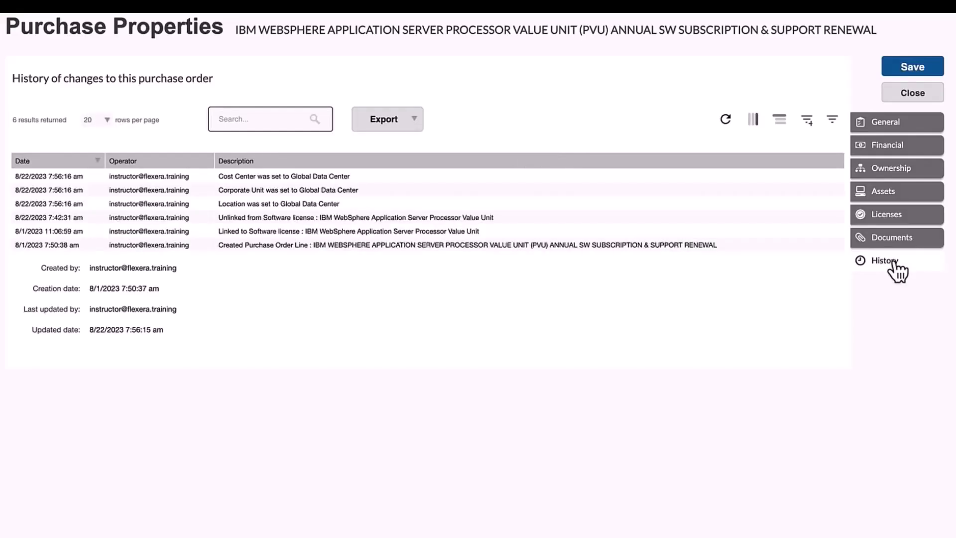
# Return to the purchase's general properties and copy the purchase order to a new purchase
pyautogui.click(906, 124)
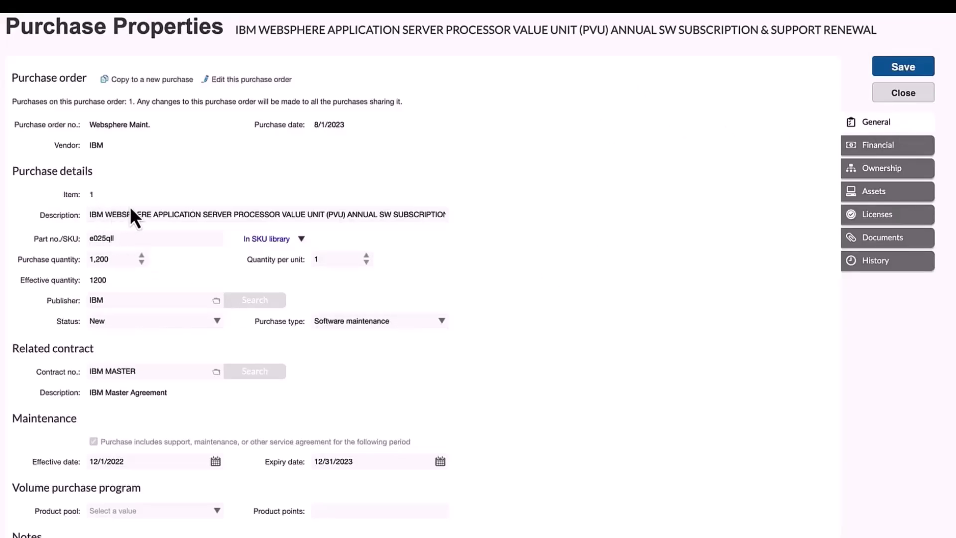
pyautogui.click(148, 82)
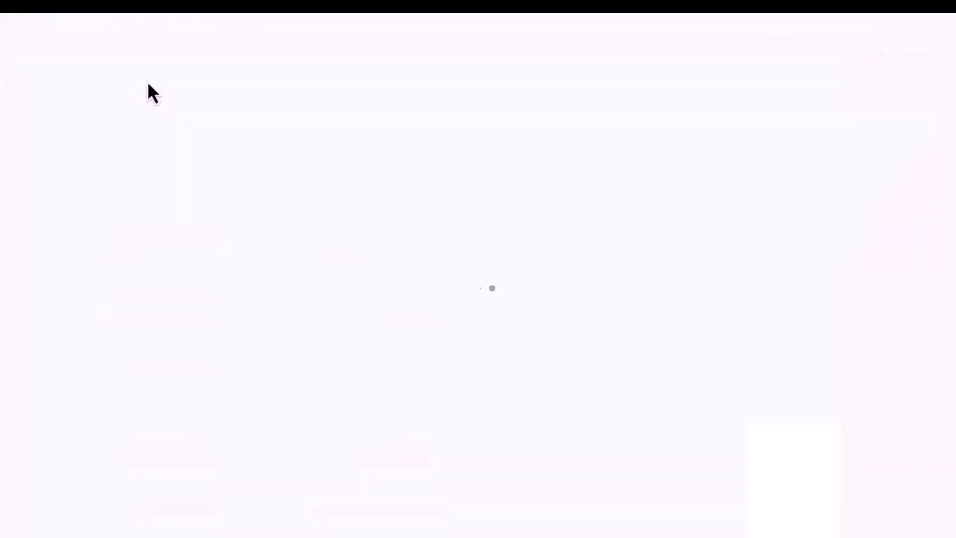